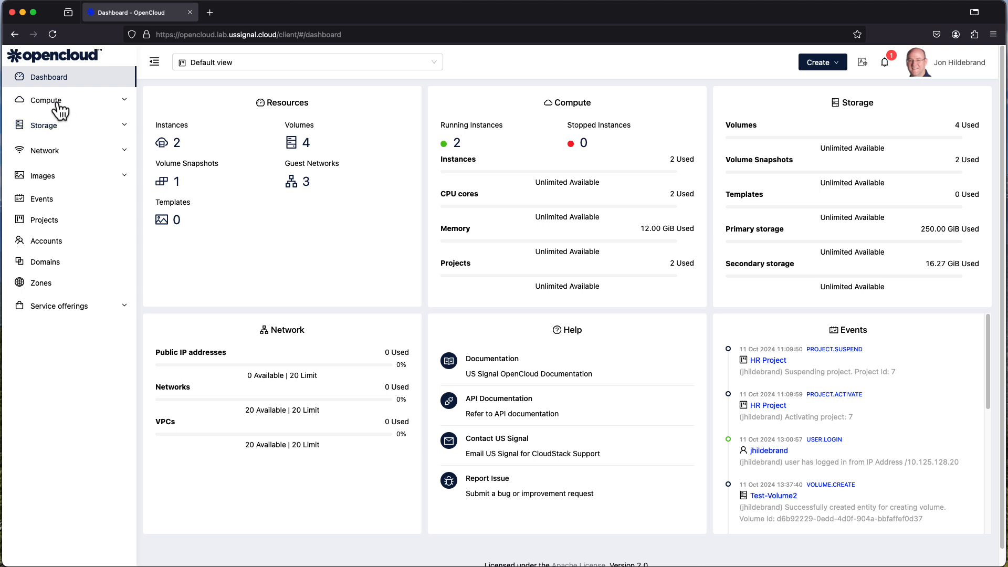
Start a new compute instance from the Instances list and choose us-mi-lab-01 as its deployment zone.
{"action": "left_click", "coordinate": [57, 103]}
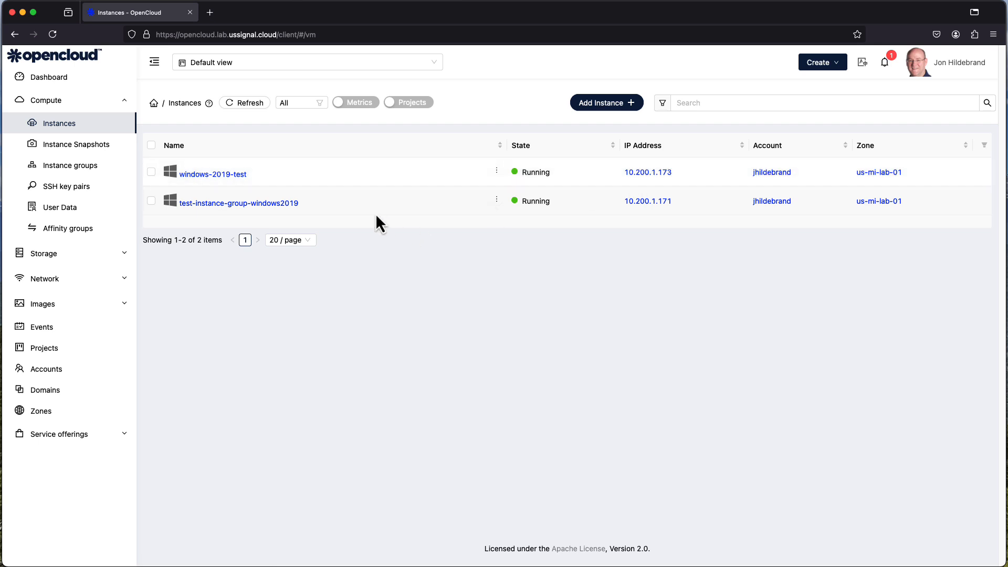
{"action": "left_click", "coordinate": [634, 107]}
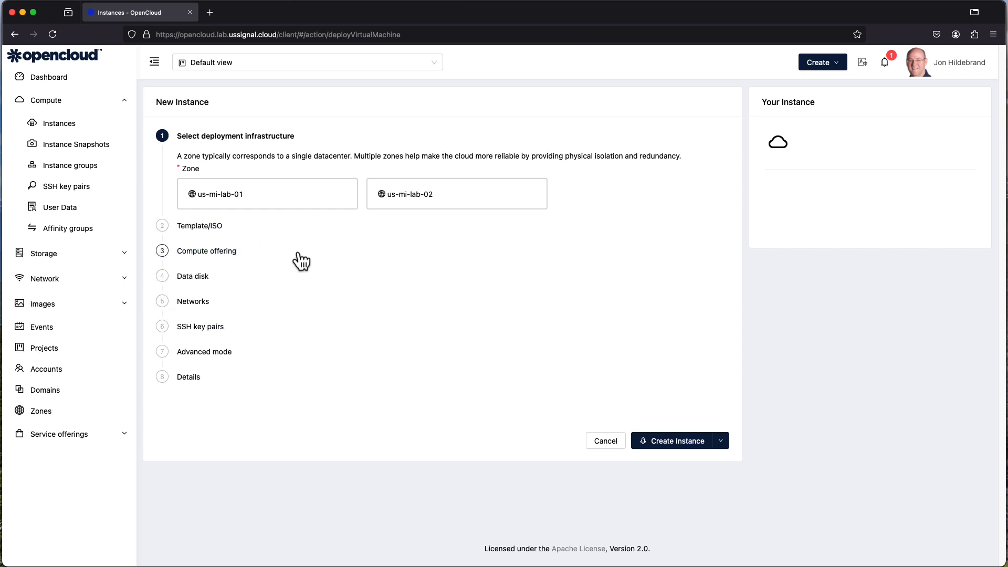
{"action": "left_click", "coordinate": [244, 201]}
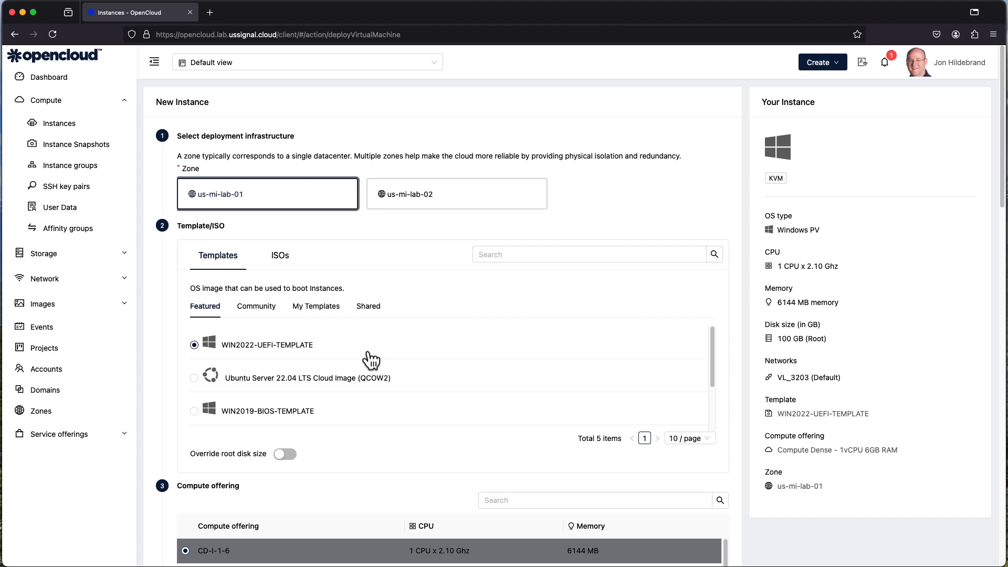
Browse the featured, community, personal and shared templates, and choose the featured WIN2019-BIOS-TEMPLATE as the instance's OS image.
{"action": "scroll", "coordinate": [371, 360], "scroll_direction": "down", "scroll_amount": 2}
{"action": "scroll", "coordinate": [371, 360], "scroll_direction": "up", "scroll_amount": 2}
{"action": "scroll", "coordinate": [372, 360], "scroll_direction": "down", "scroll_amount": 2}
{"action": "scroll", "coordinate": [371, 360], "scroll_direction": "up", "scroll_amount": 2}
{"action": "left_click", "coordinate": [265, 313]}
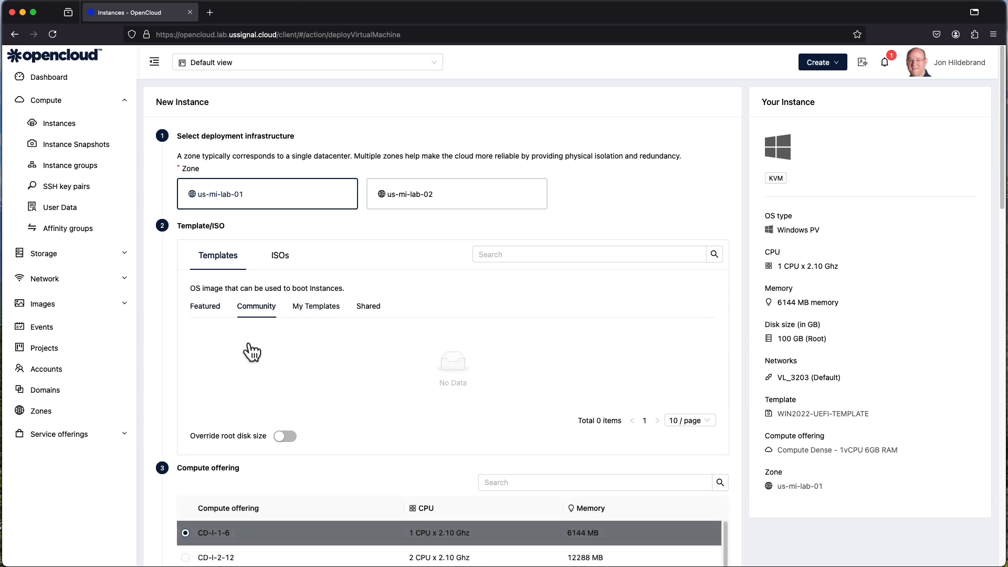
{"action": "left_click", "coordinate": [318, 310]}
{"action": "left_click", "coordinate": [369, 307]}
{"action": "left_click", "coordinate": [213, 311]}
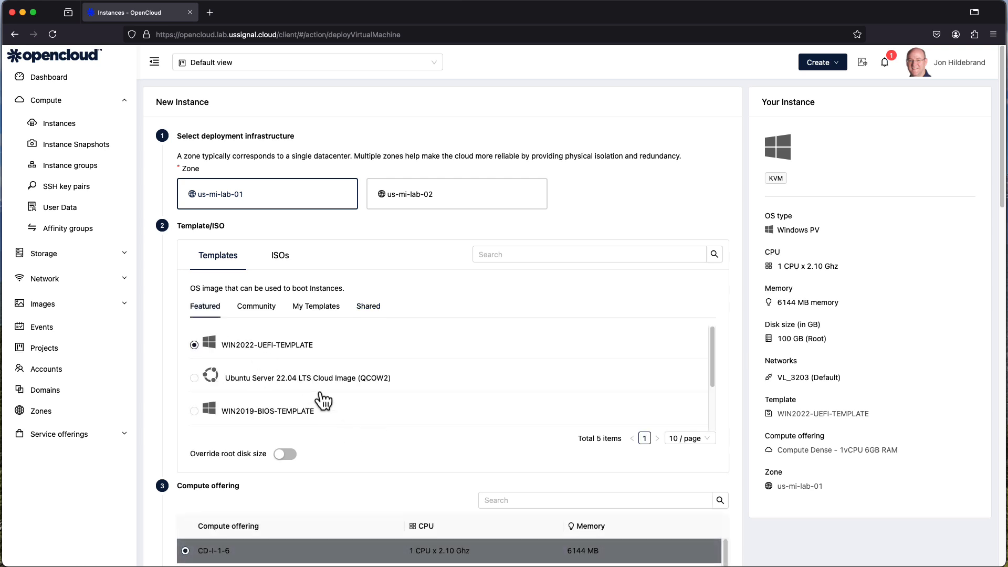
{"action": "left_click", "coordinate": [194, 411]}
{"action": "scroll", "coordinate": [452, 379], "scroll_direction": "down", "scroll_amount": 2}
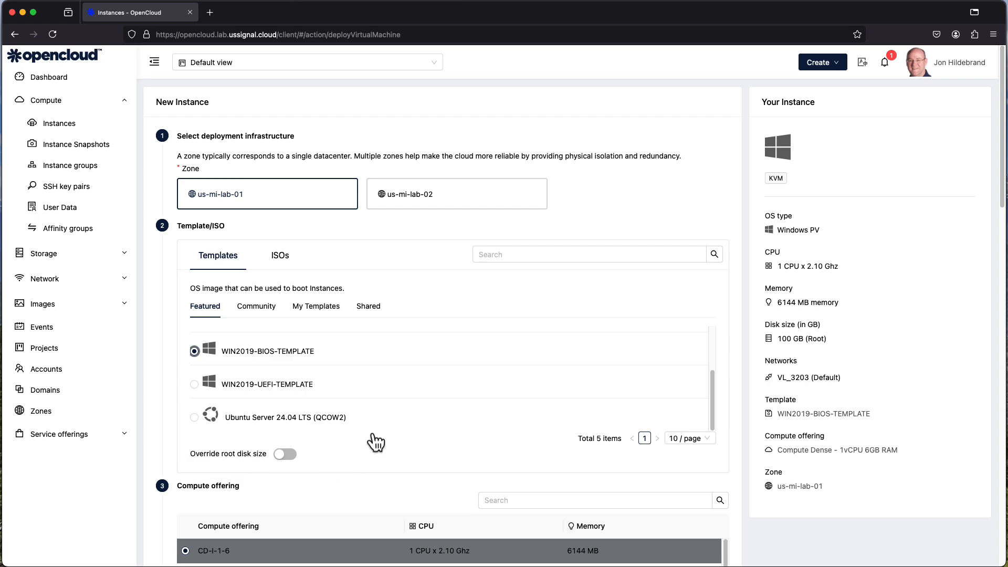
Keep the compute offering CD-I-1-6 and add a custom data disk with a size of 50 GB.
{"action": "scroll", "coordinate": [376, 443], "scroll_direction": "down", "scroll_amount": 6}
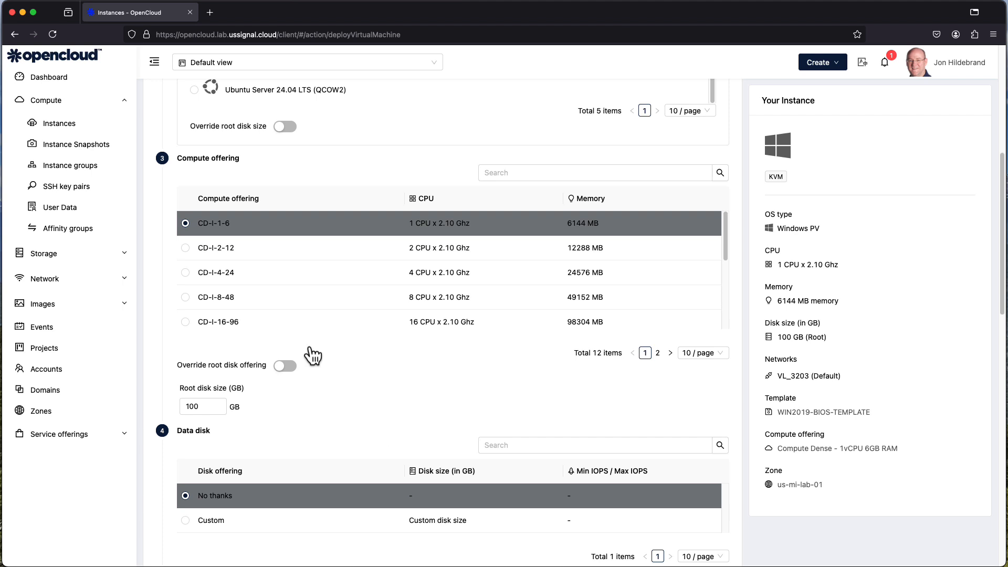
{"action": "scroll", "coordinate": [315, 359], "scroll_direction": "up", "scroll_amount": 1}
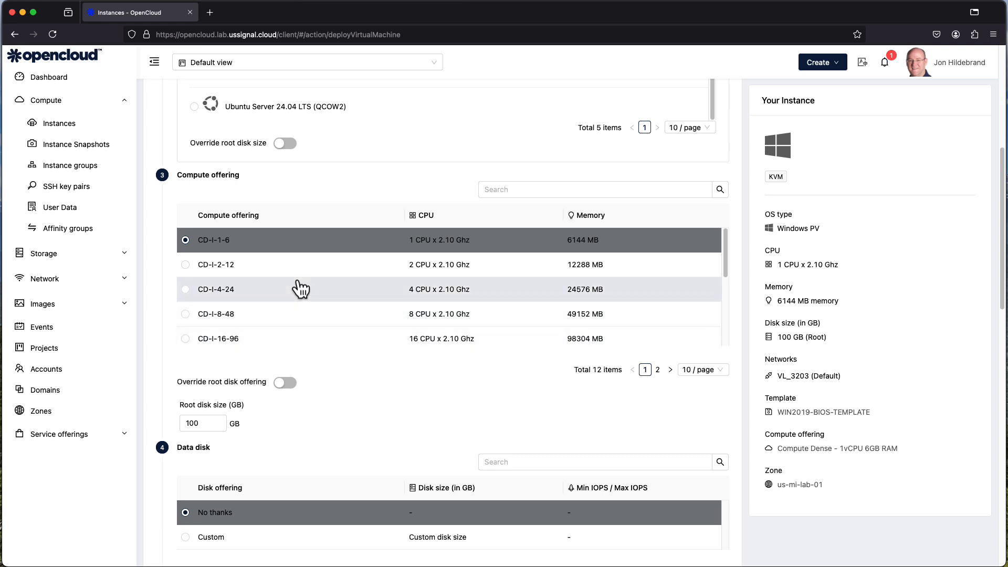
{"action": "scroll", "coordinate": [300, 287], "scroll_direction": "down", "scroll_amount": 5}
{"action": "scroll", "coordinate": [300, 288], "scroll_direction": "up", "scroll_amount": 5}
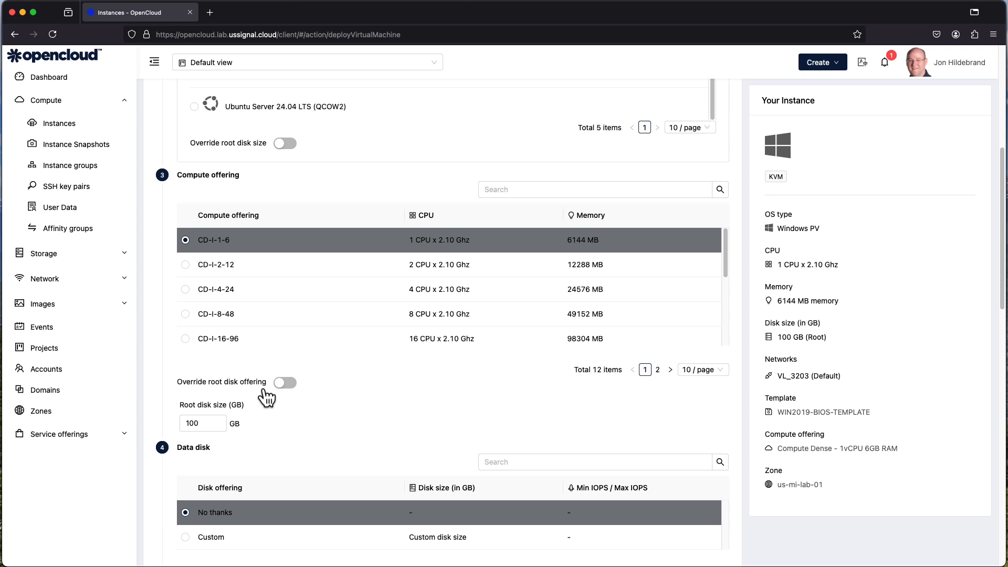
{"action": "scroll", "coordinate": [328, 430], "scroll_direction": "down", "scroll_amount": 2}
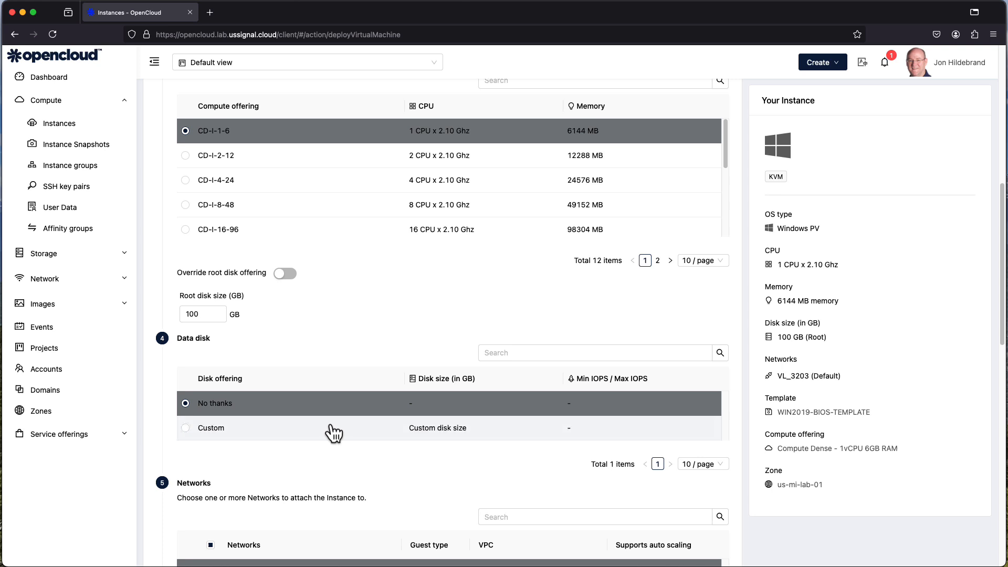
{"action": "left_click", "coordinate": [186, 428]}
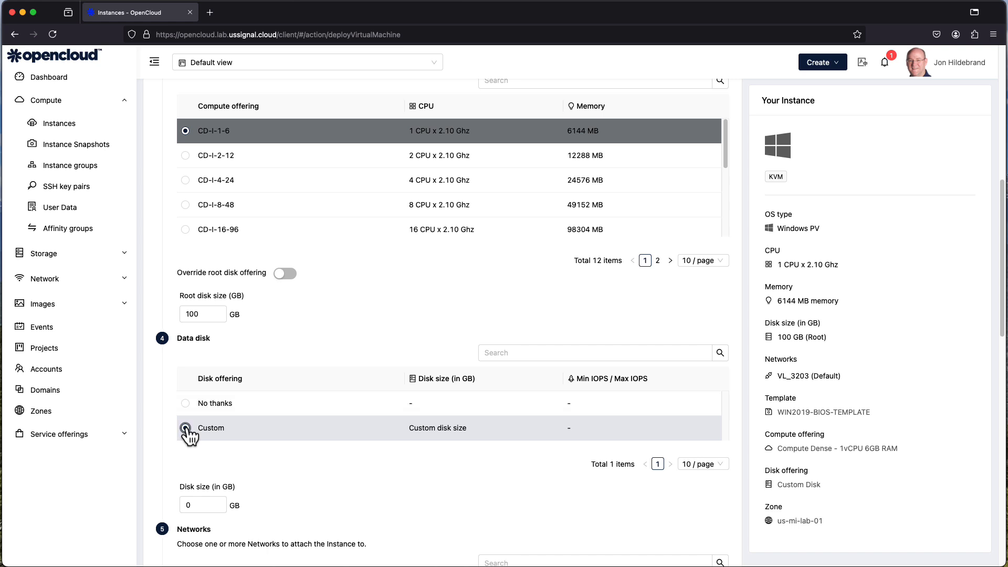
{"action": "left_click_drag", "start_coordinate": [198, 505], "coordinate": [178, 505]}
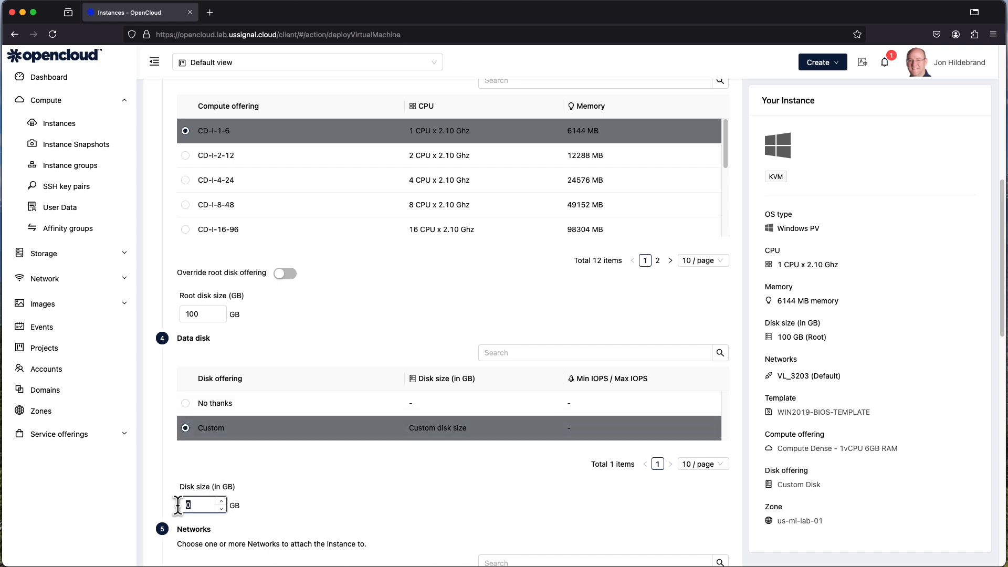
{"action": "type", "text": "50"}
Examine the description, network offering and CIDR of network VL_3203, and collapse its details.
{"action": "scroll", "coordinate": [299, 488], "scroll_direction": "down", "scroll_amount": 2}
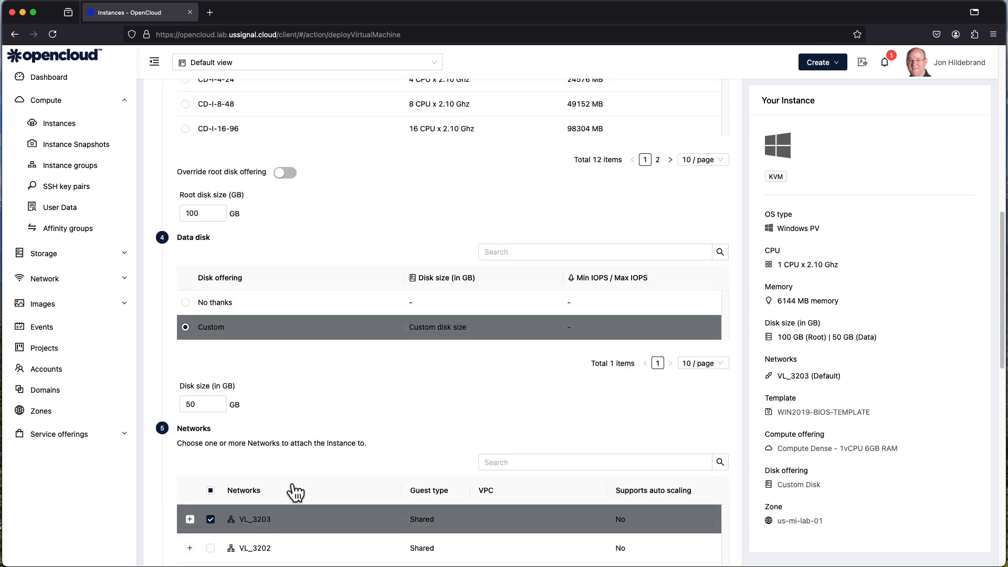
{"action": "scroll", "coordinate": [299, 409], "scroll_direction": "down", "scroll_amount": 2}
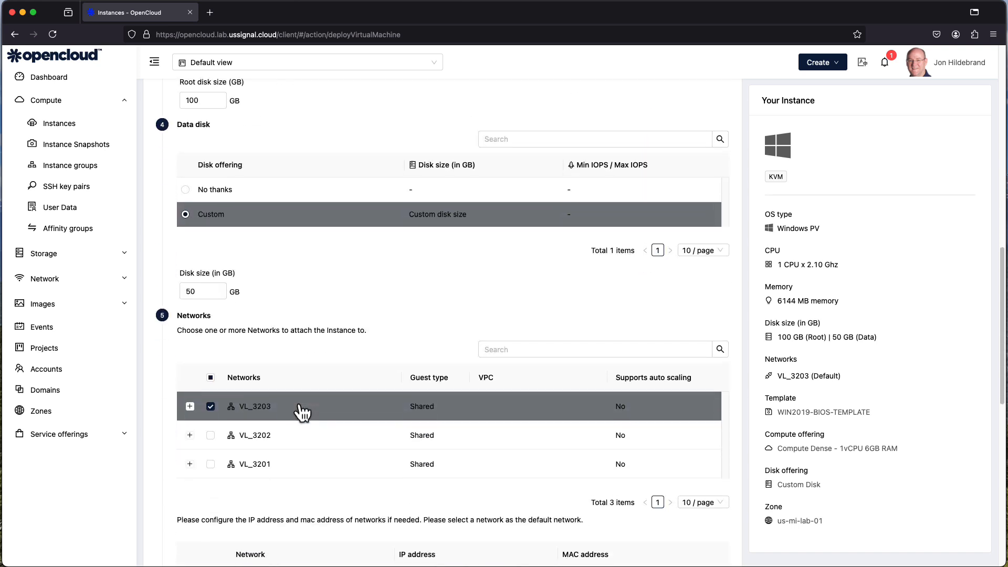
{"action": "left_click", "coordinate": [190, 402]}
{"action": "left_click", "coordinate": [190, 403]}
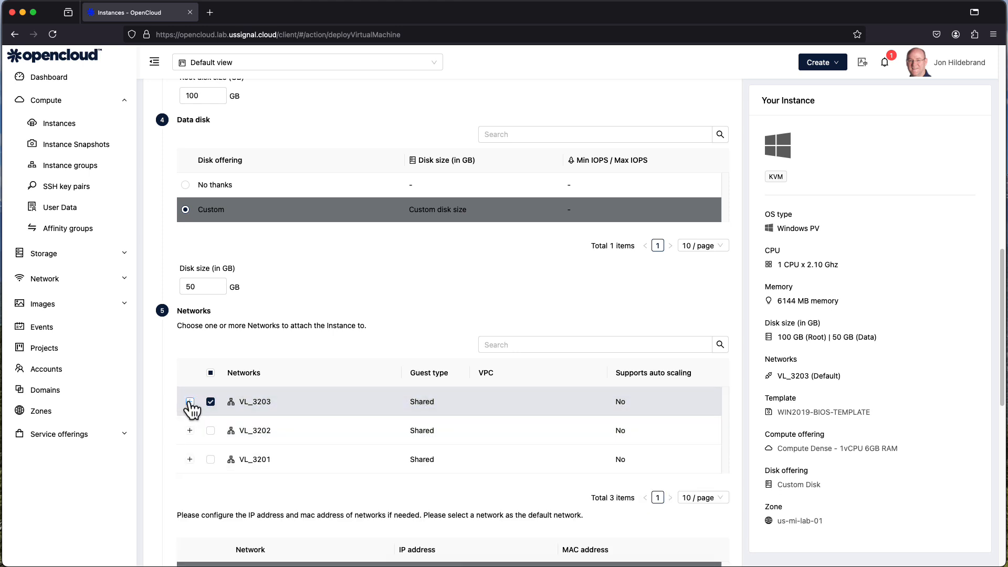
{"action": "left_click", "coordinate": [190, 403]}
{"action": "scroll", "coordinate": [245, 468], "scroll_direction": "down", "scroll_amount": 2}
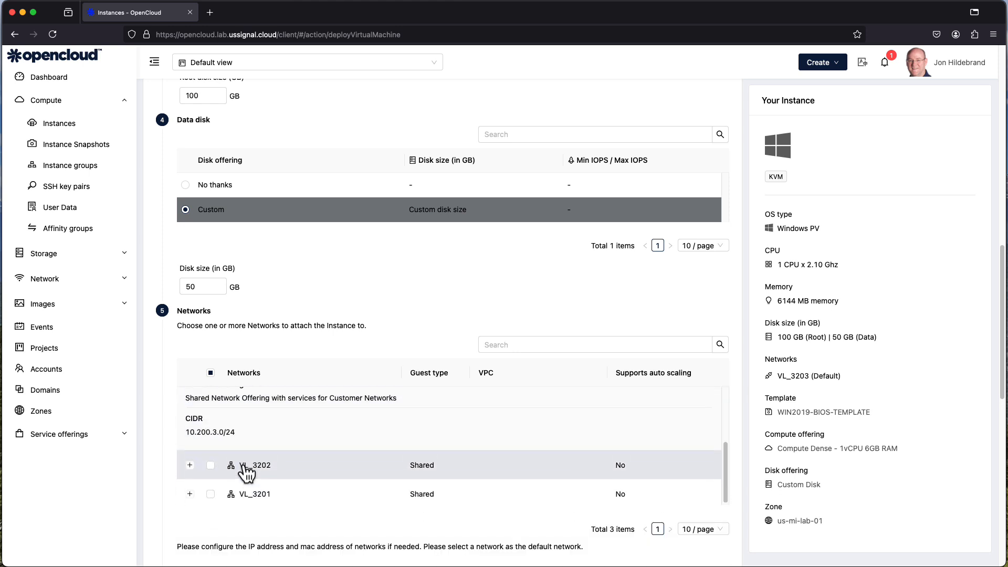
{"action": "scroll", "coordinate": [239, 457], "scroll_direction": "up", "scroll_amount": 1}
{"action": "scroll", "coordinate": [251, 447], "scroll_direction": "up", "scroll_amount": 3}
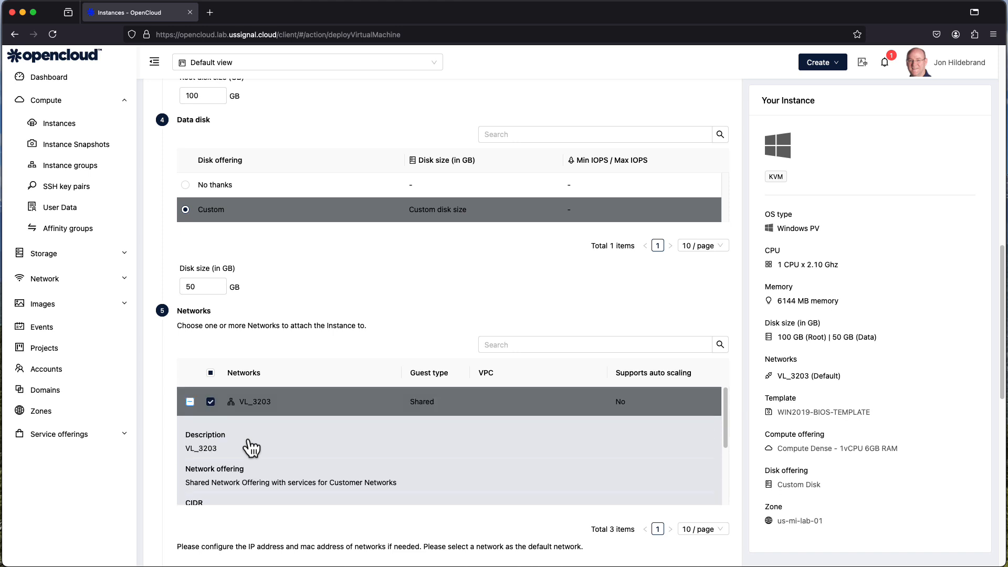
{"action": "left_click", "coordinate": [190, 403]}
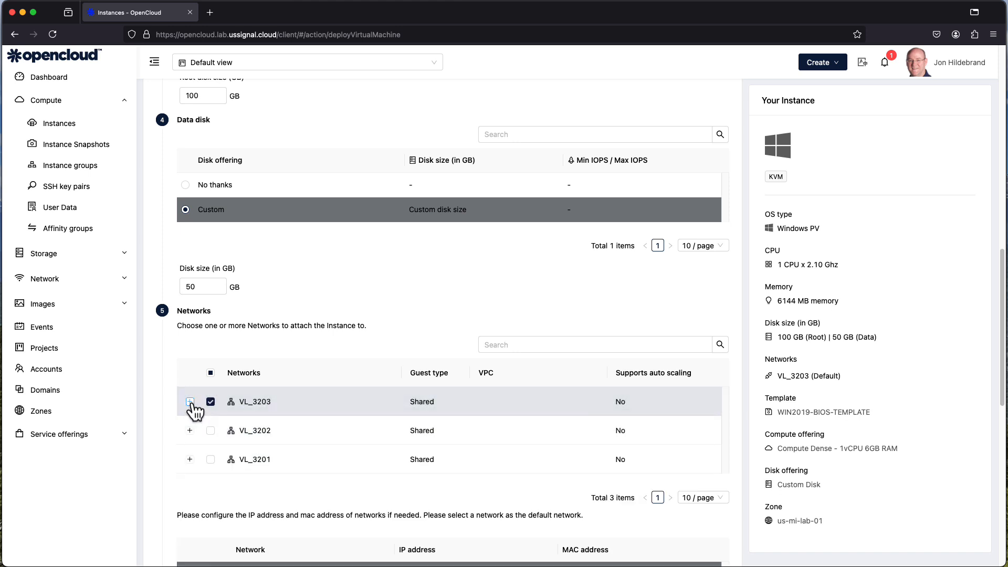
Deselect network VL_3203 and attach the instance to VL_3201 instead.
{"action": "left_click", "coordinate": [211, 402]}
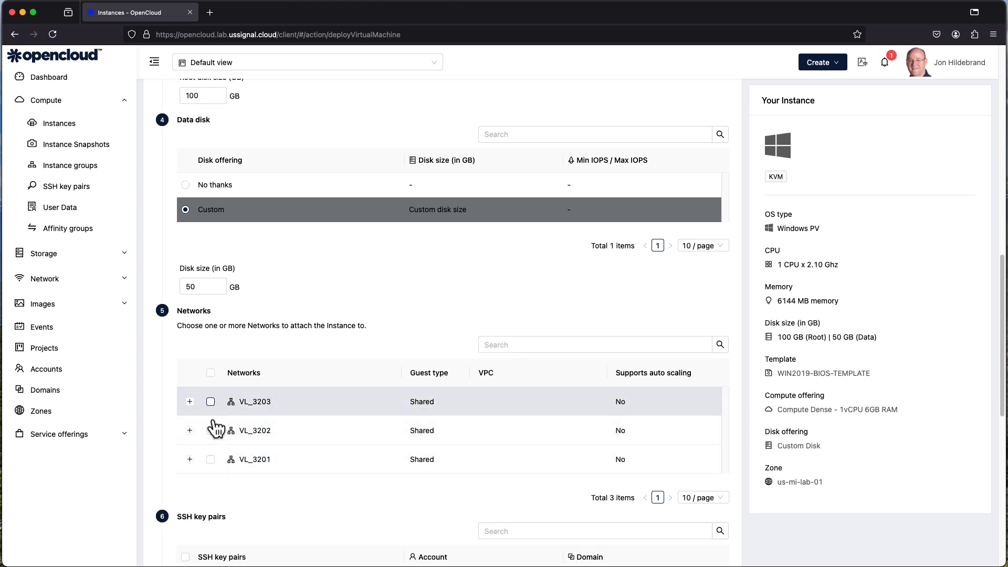
{"action": "left_click", "coordinate": [210, 459]}
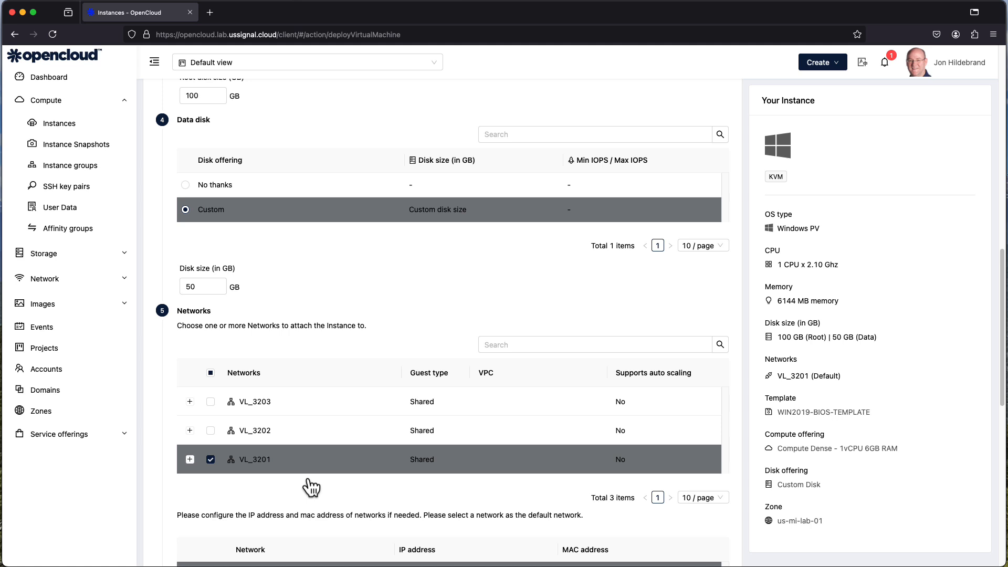
Try selecting VL_3202 and VL_3203 as additional networks, and deselect both again.
{"action": "left_click", "coordinate": [210, 430]}
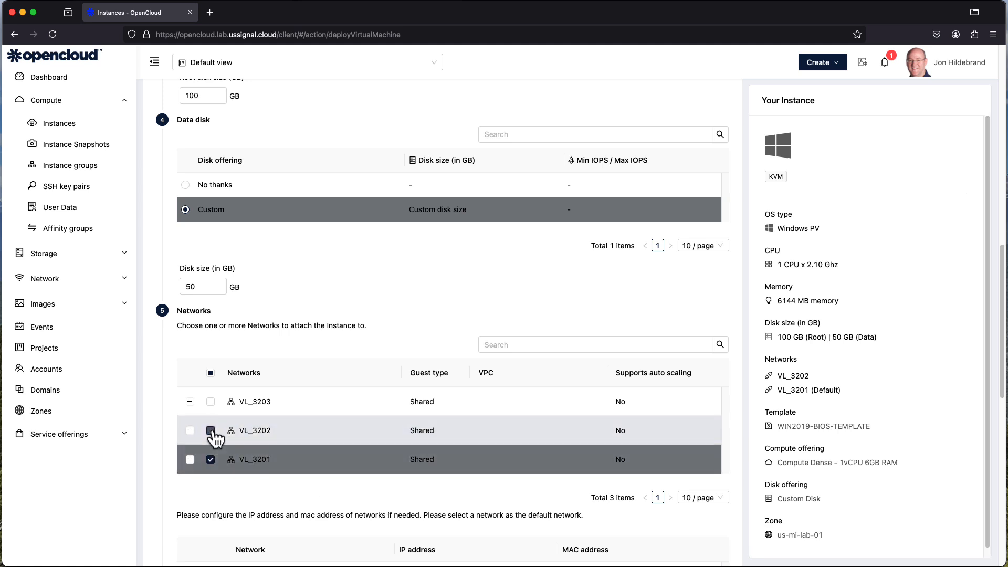
{"action": "left_click", "coordinate": [211, 403]}
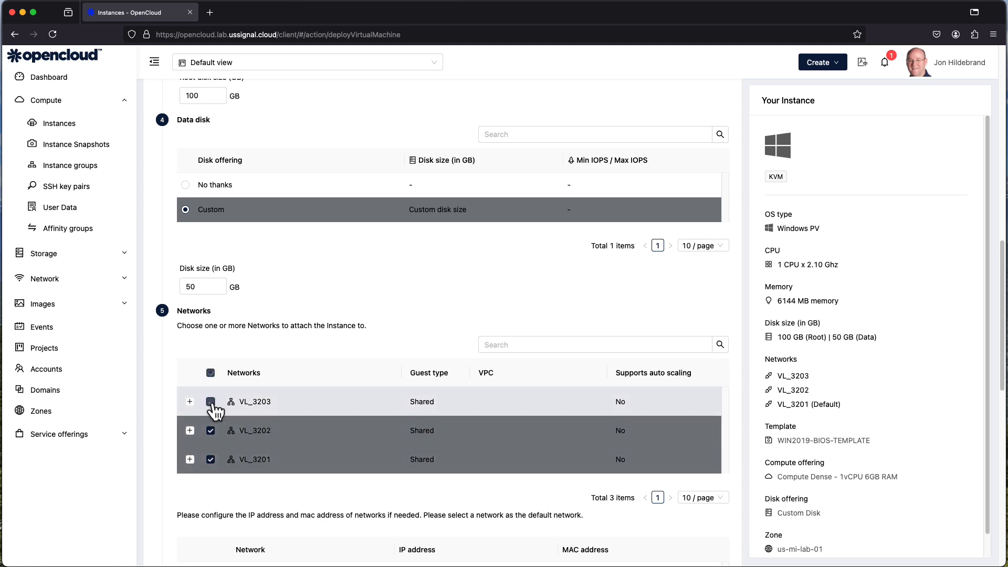
{"action": "left_click", "coordinate": [211, 403]}
{"action": "left_click", "coordinate": [211, 431]}
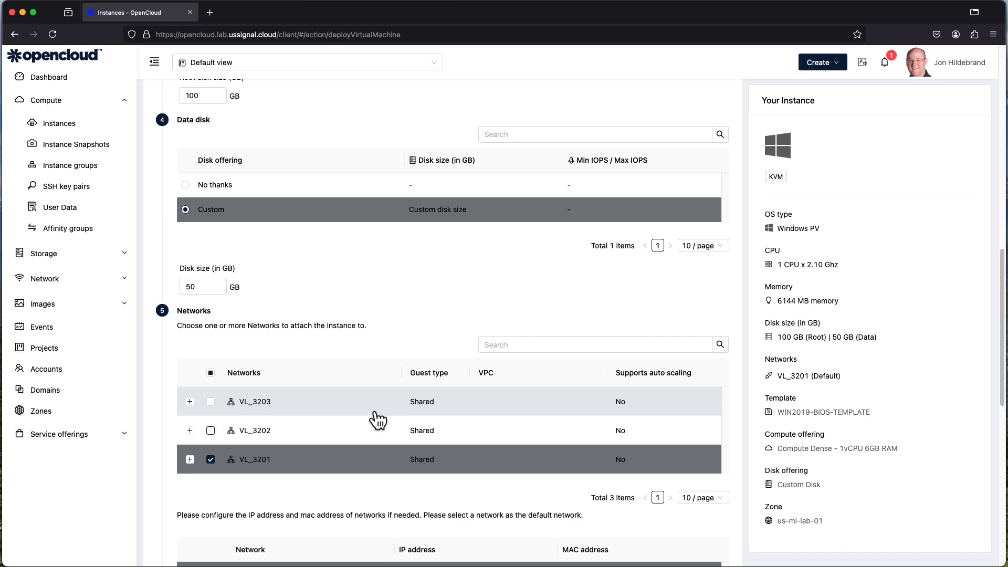
Name the instance windows-2019-test-2 in its details.
{"action": "scroll", "coordinate": [378, 420], "scroll_direction": "down", "scroll_amount": 5}
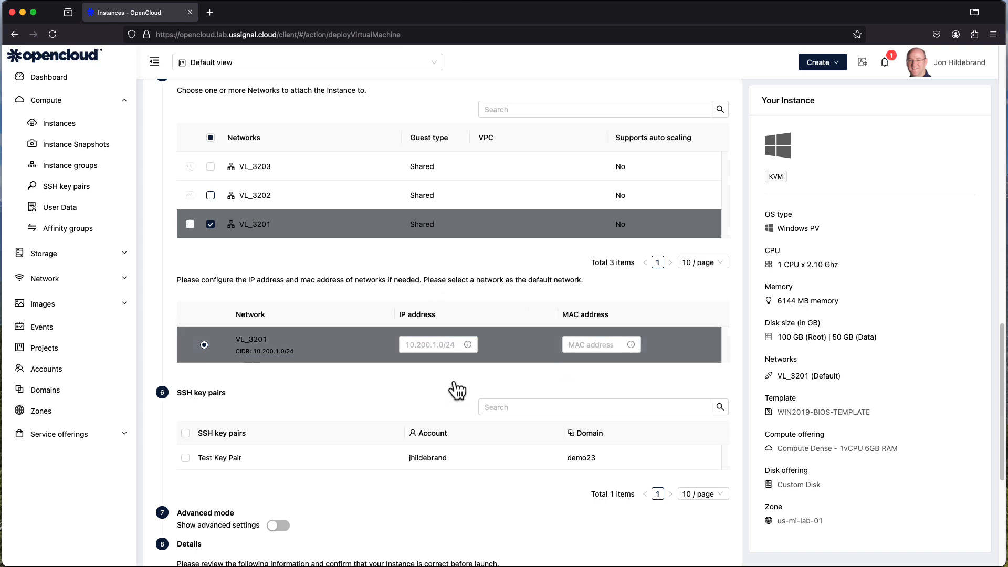
{"action": "scroll", "coordinate": [294, 405], "scroll_direction": "down", "scroll_amount": 5}
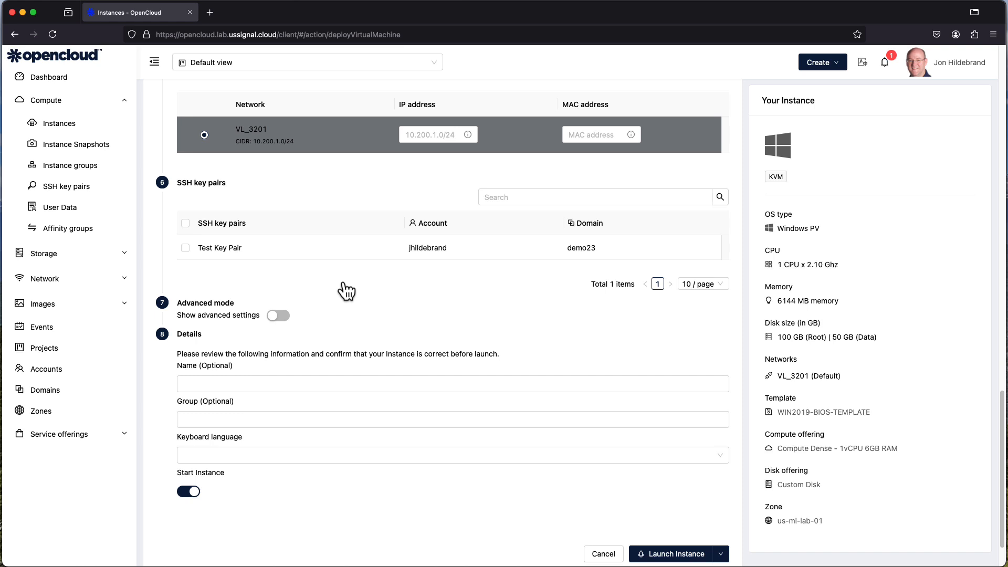
{"action": "left_click", "coordinate": [230, 385]}
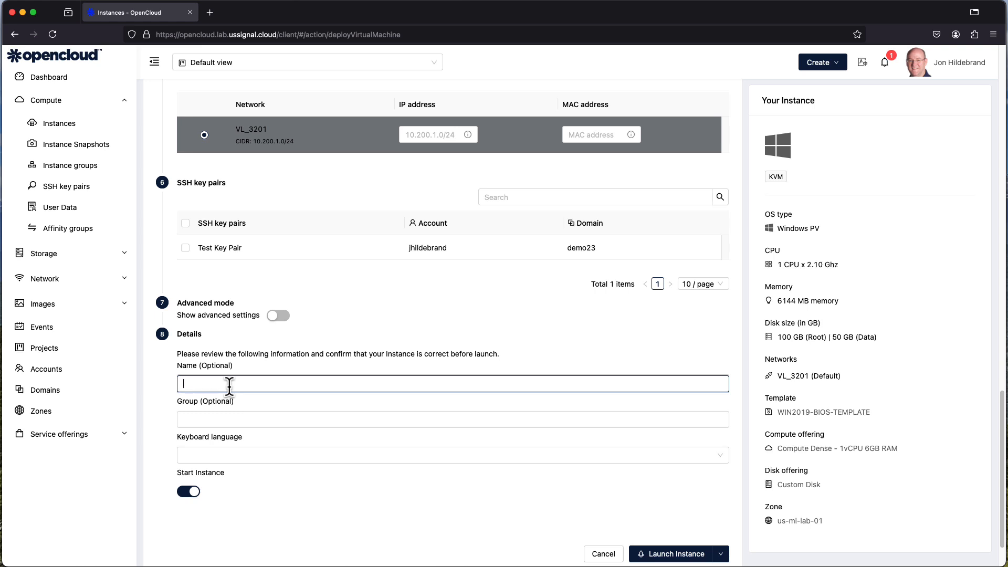
{"action": "type", "text": "windows"}
{"action": "type", "text": "-2019"}
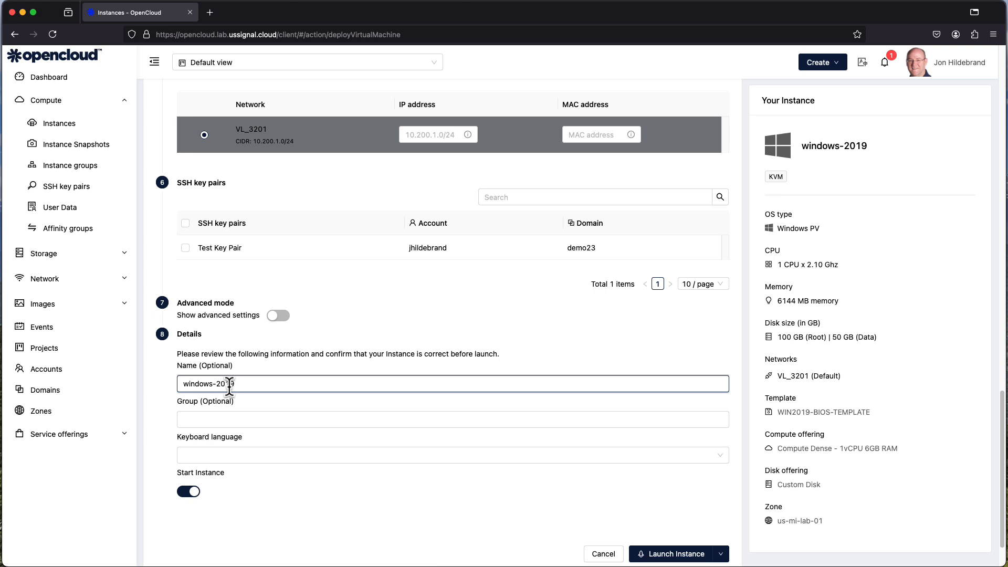
{"action": "type", "text": "-test-2"}
Leave the group empty, set the keyboard language to Standard (US) keyboard, and turn off Start Instance.
{"action": "left_click", "coordinate": [214, 418]}
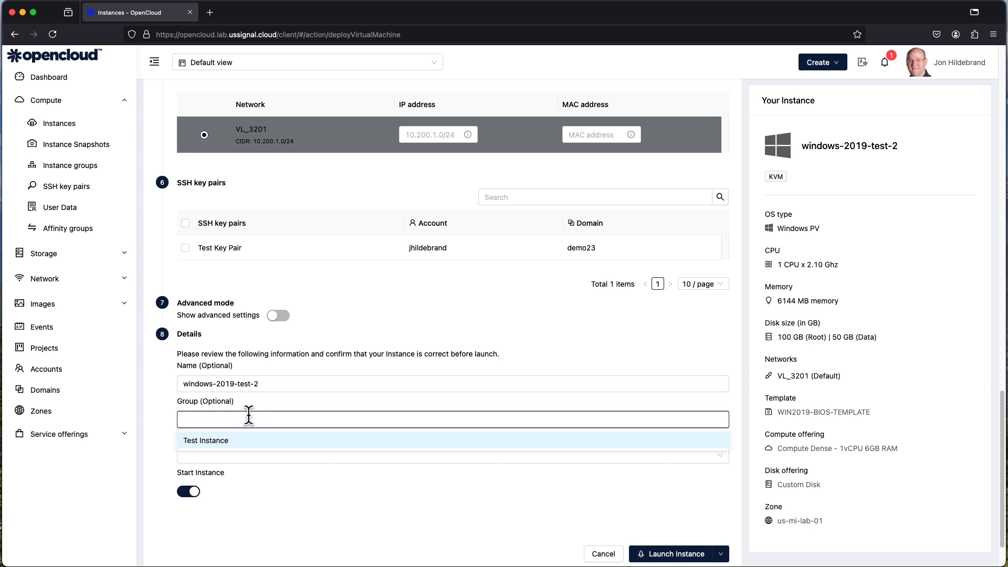
{"action": "left_click", "coordinate": [158, 412]}
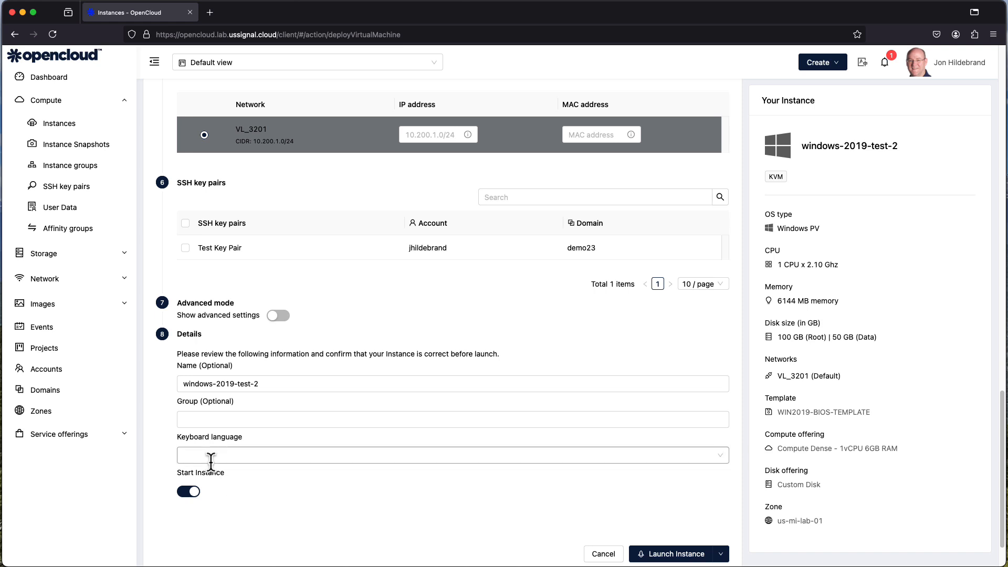
{"action": "left_click", "coordinate": [210, 457]}
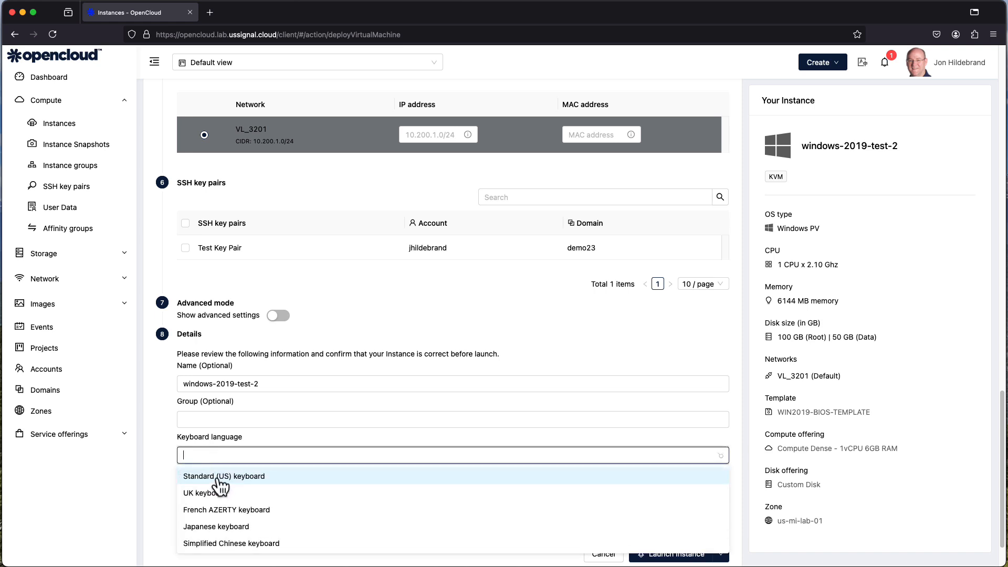
{"action": "left_click", "coordinate": [217, 478]}
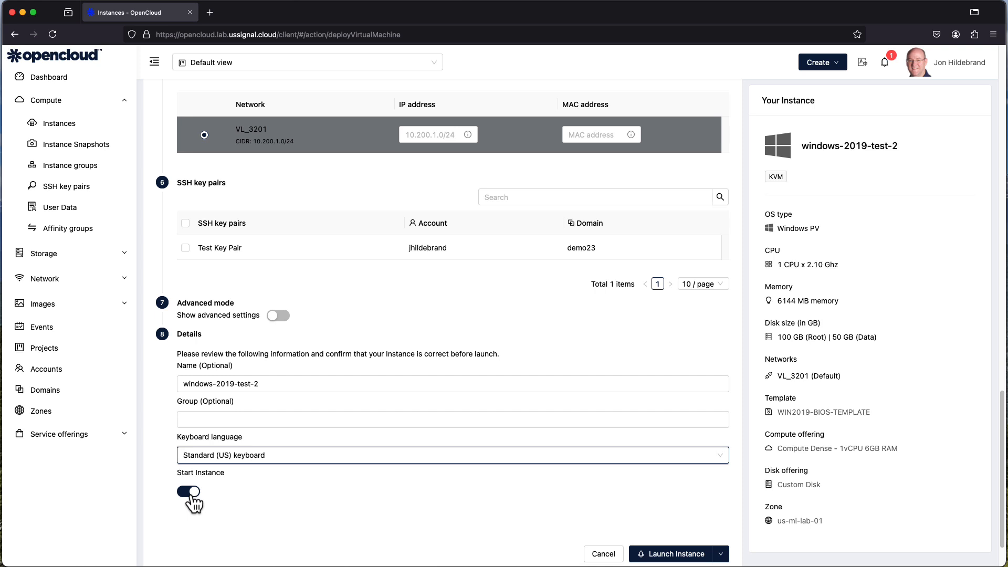
{"action": "left_click", "coordinate": [190, 494]}
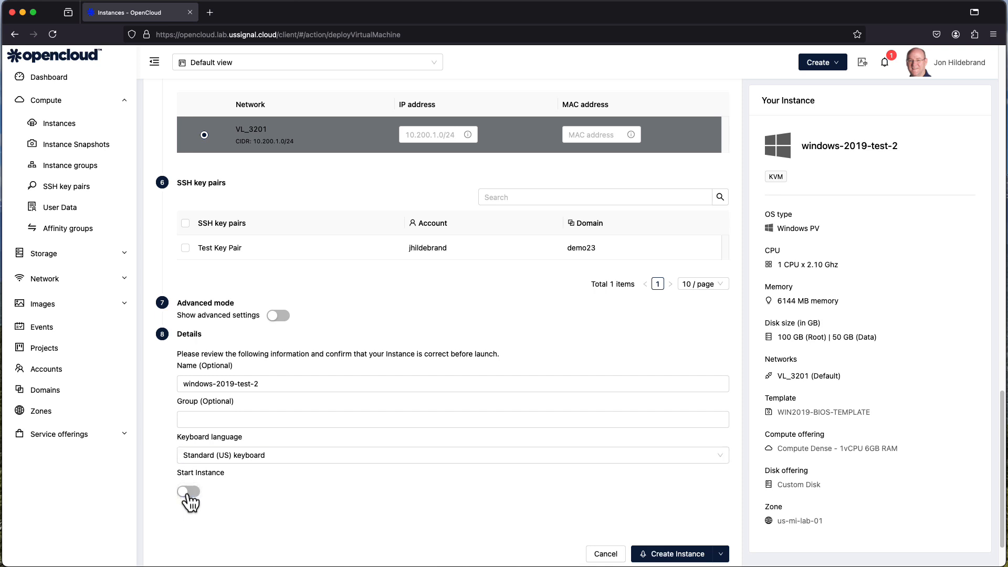
Create the instance with the configured settings without launching it.
{"action": "mouse_move", "coordinate": [721, 555]}
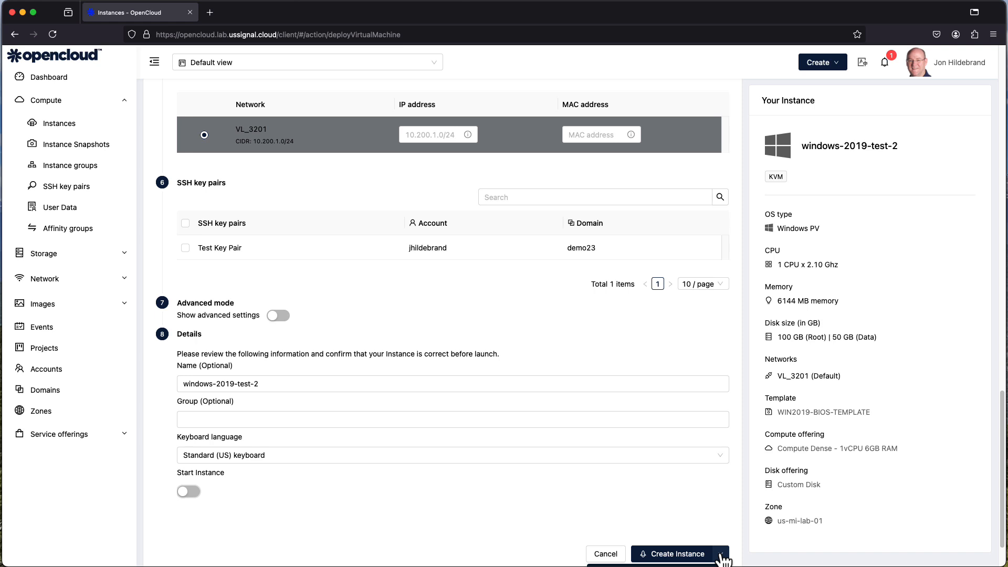
{"action": "scroll", "coordinate": [722, 557], "scroll_direction": "down", "scroll_amount": 3}
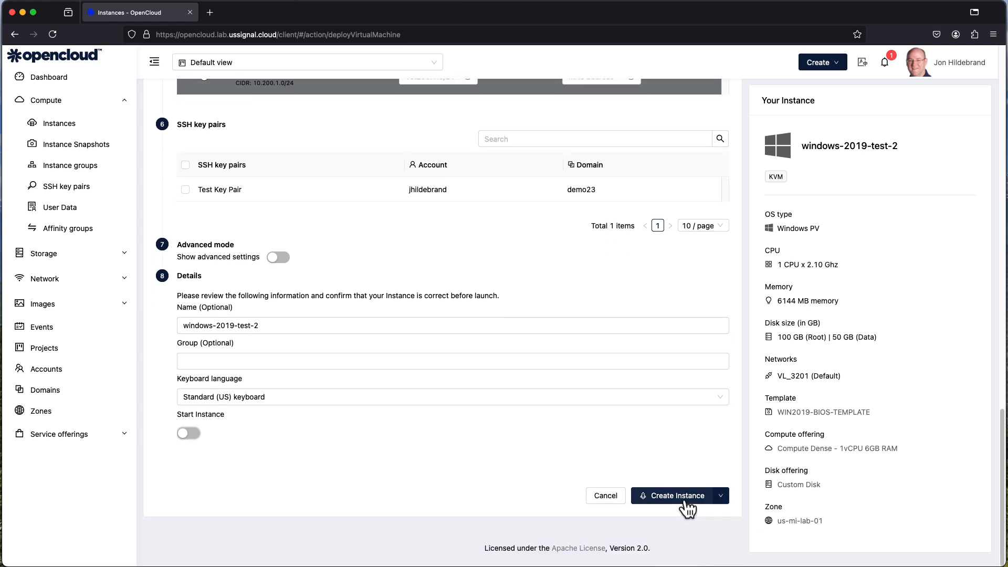
{"action": "left_click", "coordinate": [683, 499]}
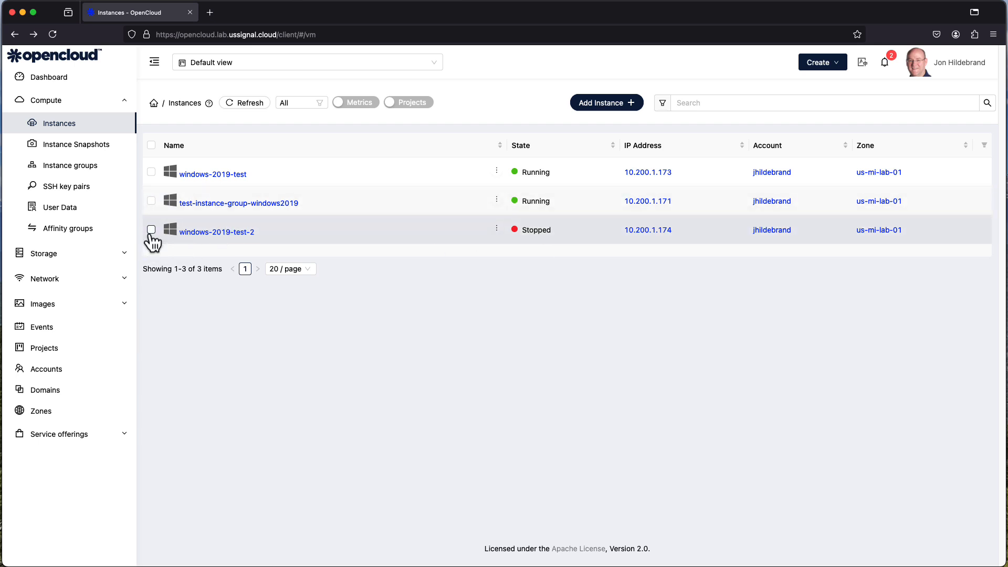
{"action": "left_click", "coordinate": [152, 230]}
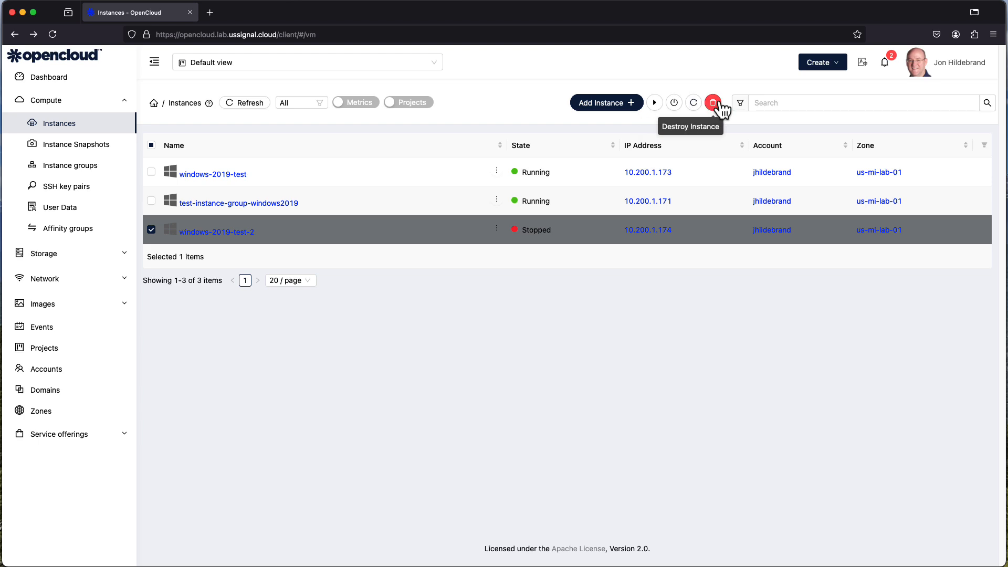
{"action": "left_click", "coordinate": [655, 103]}
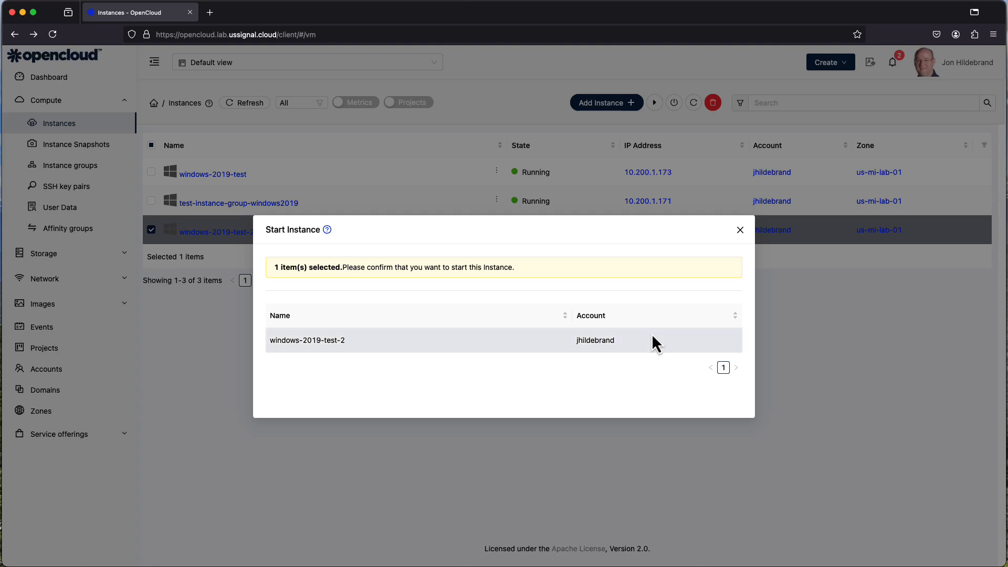
{"action": "left_click", "coordinate": [740, 231]}
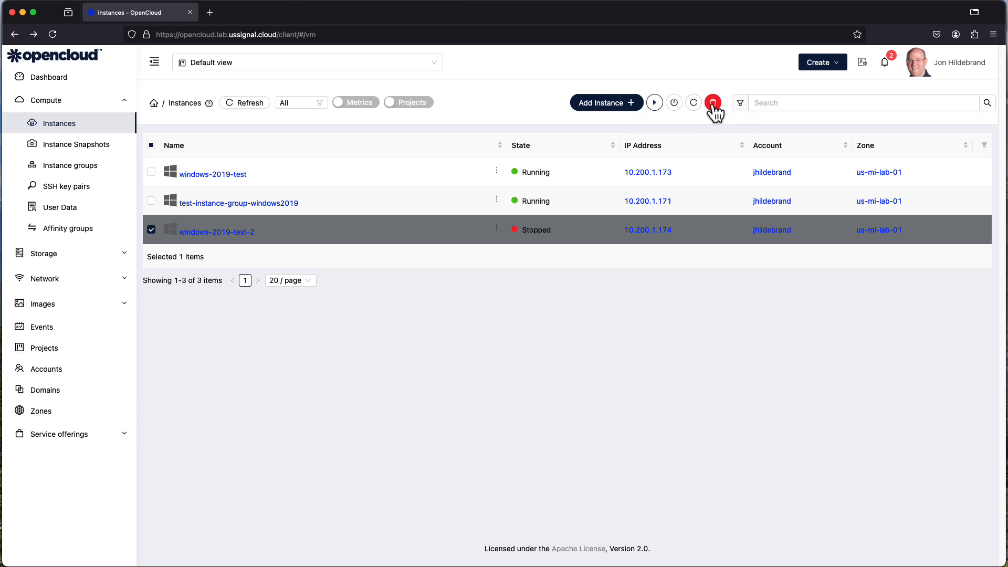
Open the windows-2019-test-2 instance's details and view its editable settings without changing anything.
{"action": "left_click", "coordinate": [221, 232]}
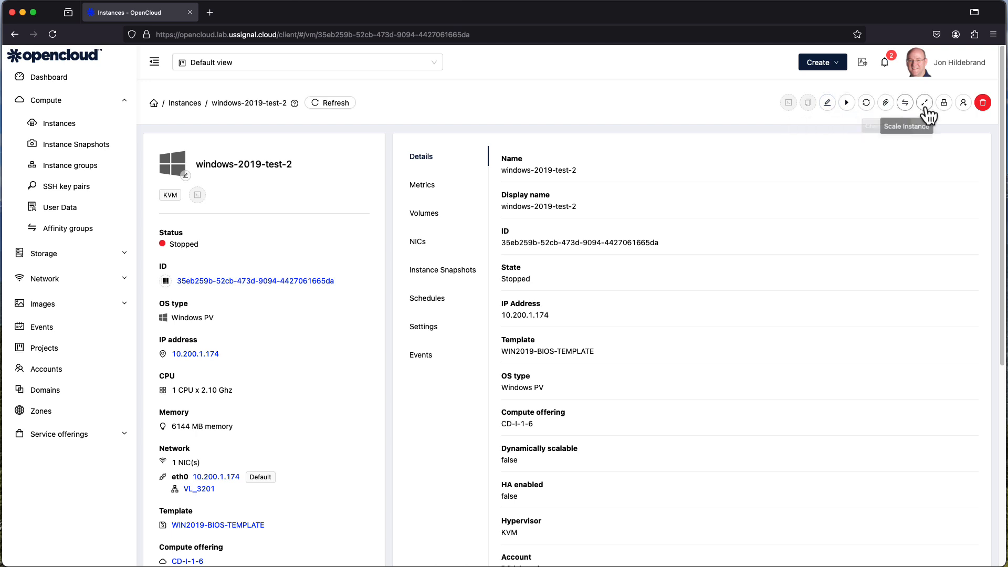
{"action": "left_click", "coordinate": [828, 103]}
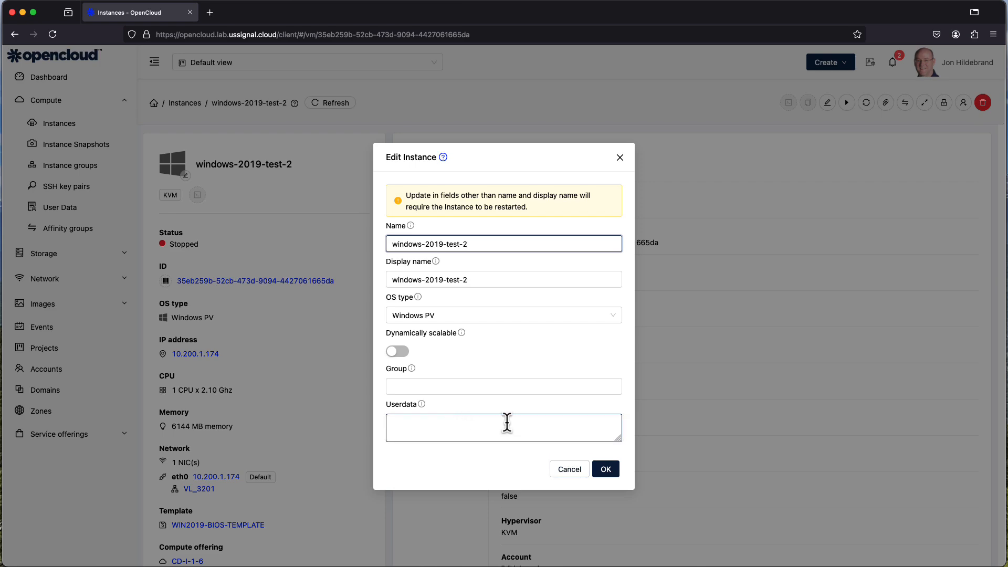
{"action": "left_click", "coordinate": [569, 469]}
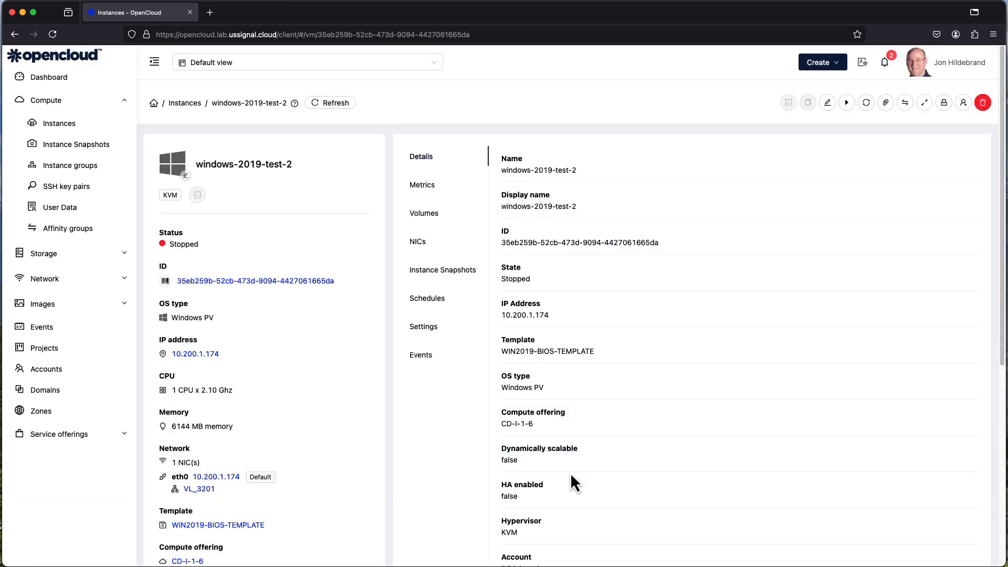
Start the windows-2019-test-2 instance, and stop it again with the Force option enabled.
{"action": "left_click", "coordinate": [847, 103]}
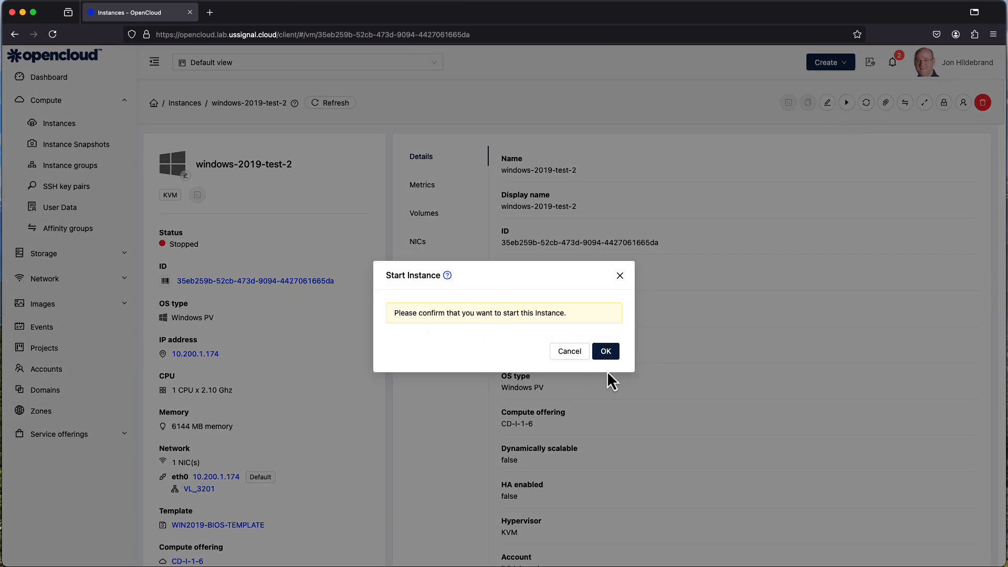
{"action": "left_click", "coordinate": [607, 356]}
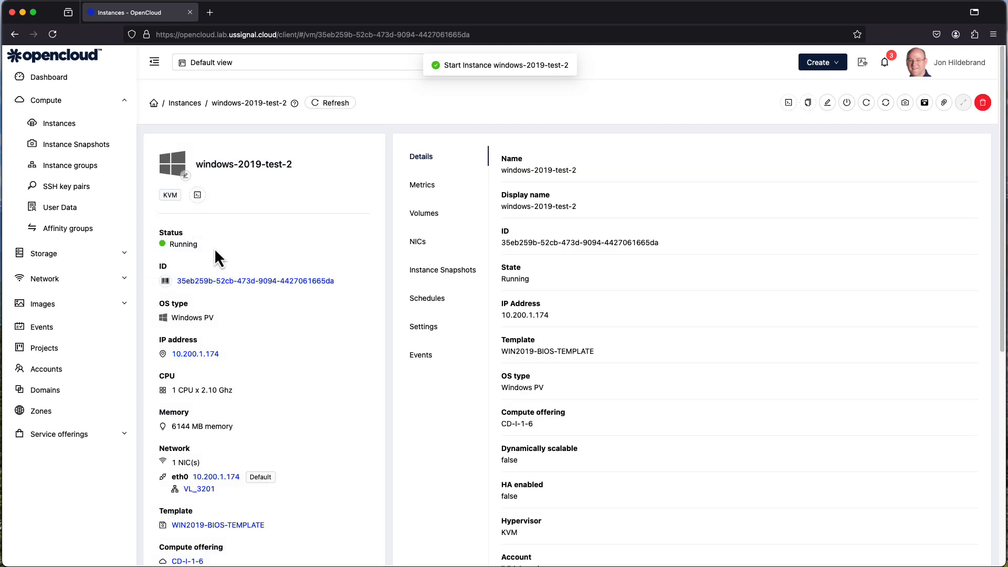
{"action": "left_click", "coordinate": [847, 103]}
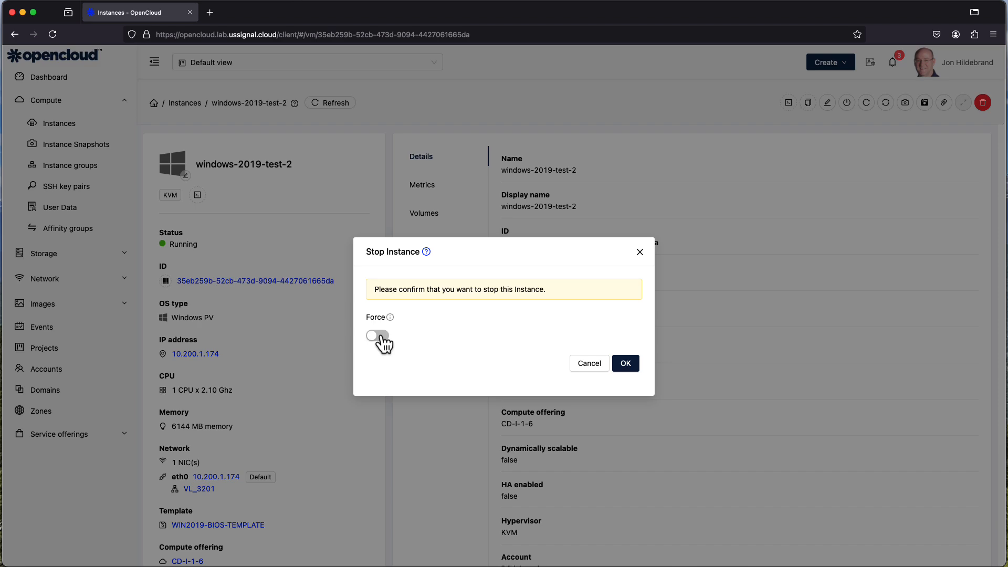
{"action": "left_click", "coordinate": [379, 336]}
{"action": "left_click", "coordinate": [626, 364]}
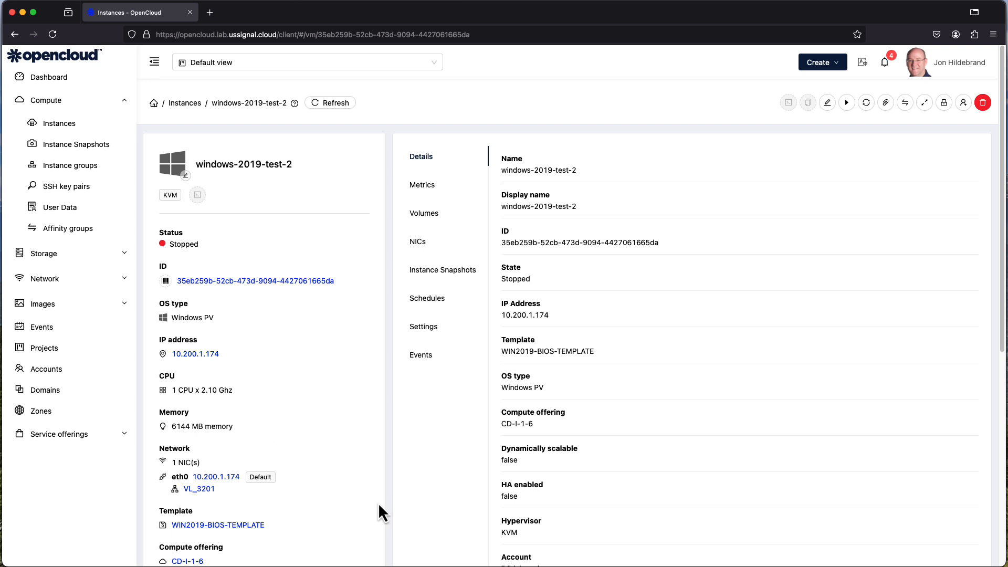
Attach the SQL-2019-Standard ISO to the stopped instance, and detach it again.
{"action": "left_click", "coordinate": [887, 103]}
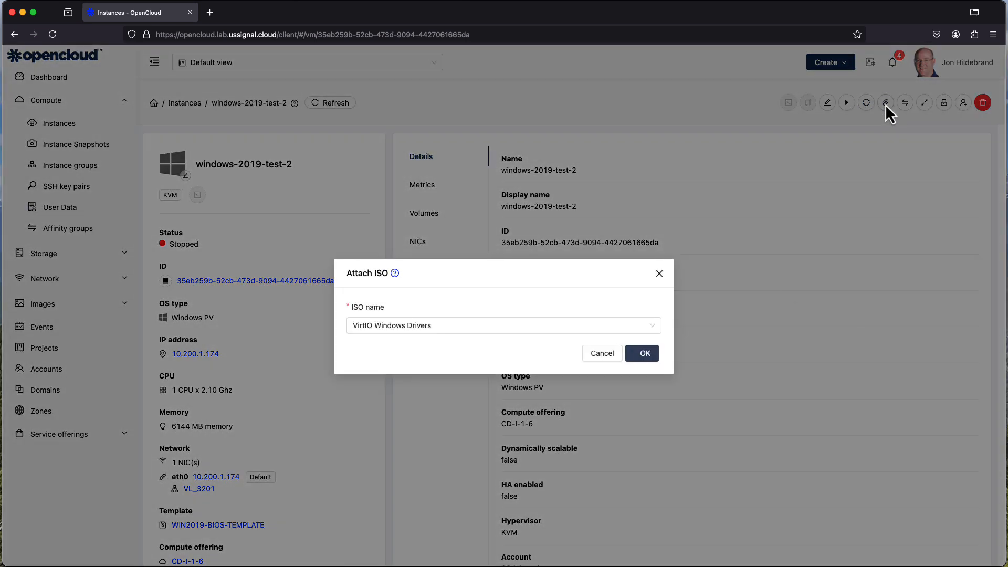
{"action": "left_click", "coordinate": [651, 326]}
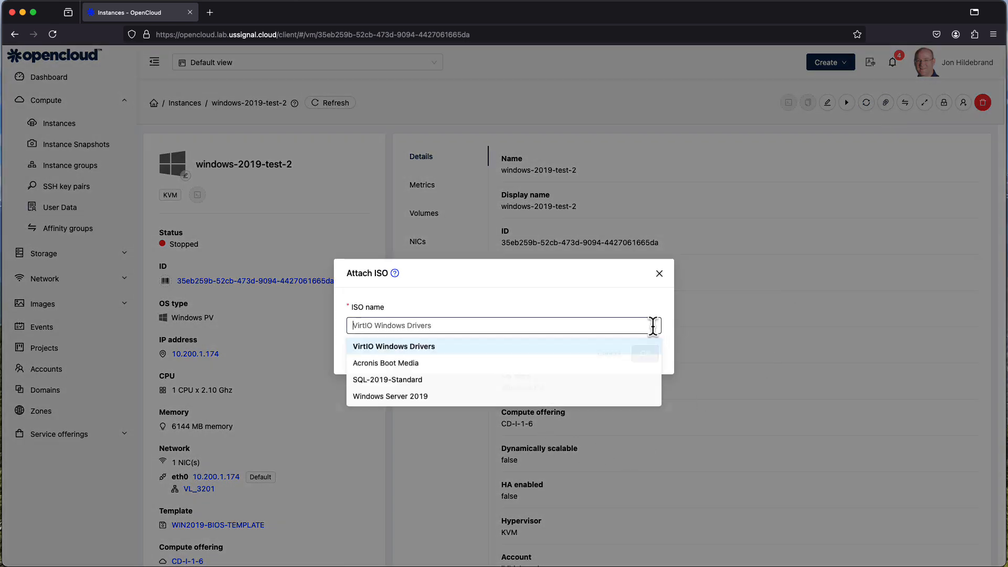
{"action": "left_click", "coordinate": [414, 379]}
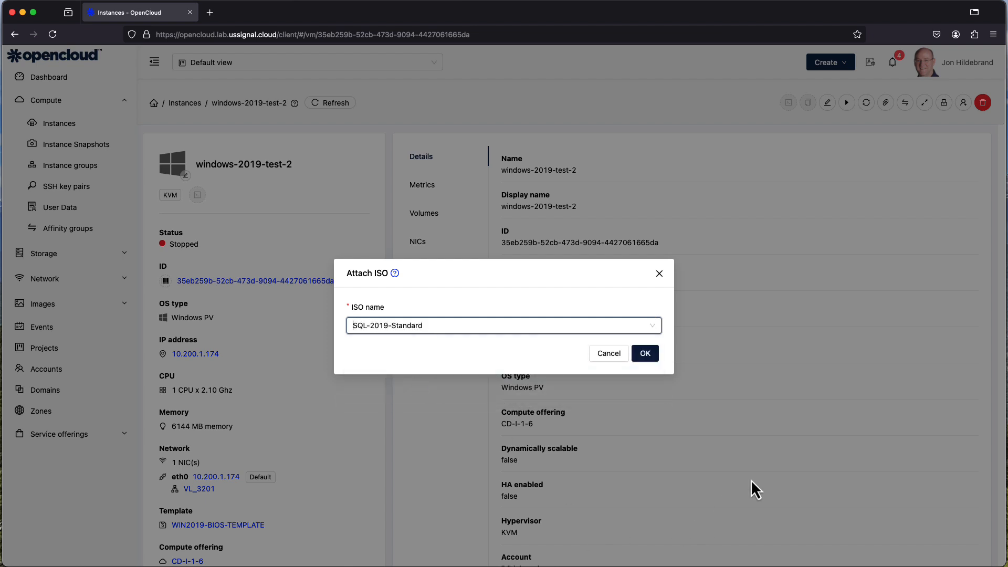
{"action": "left_click", "coordinate": [645, 354]}
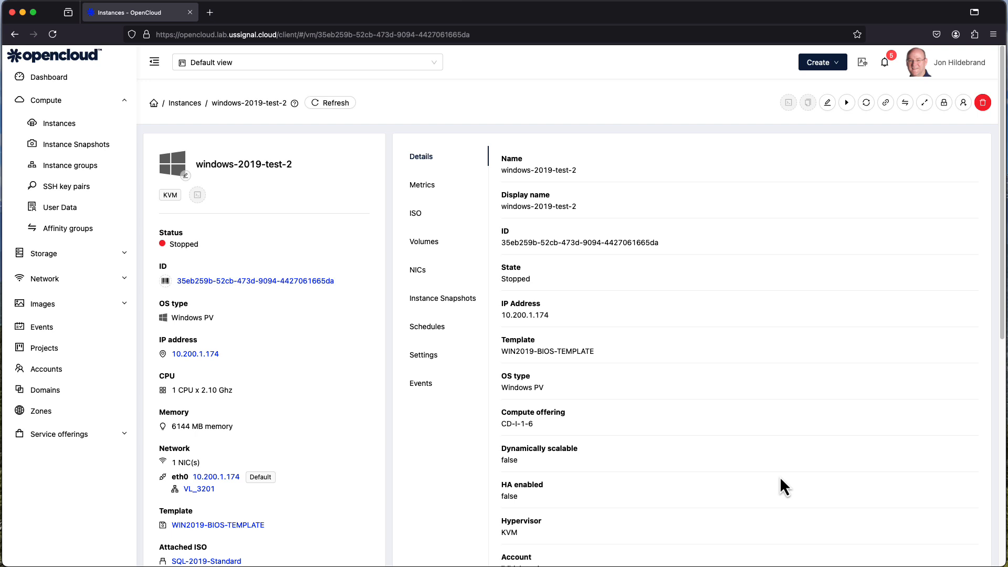
{"action": "left_click", "coordinate": [886, 103]}
{"action": "left_click", "coordinate": [627, 346]}
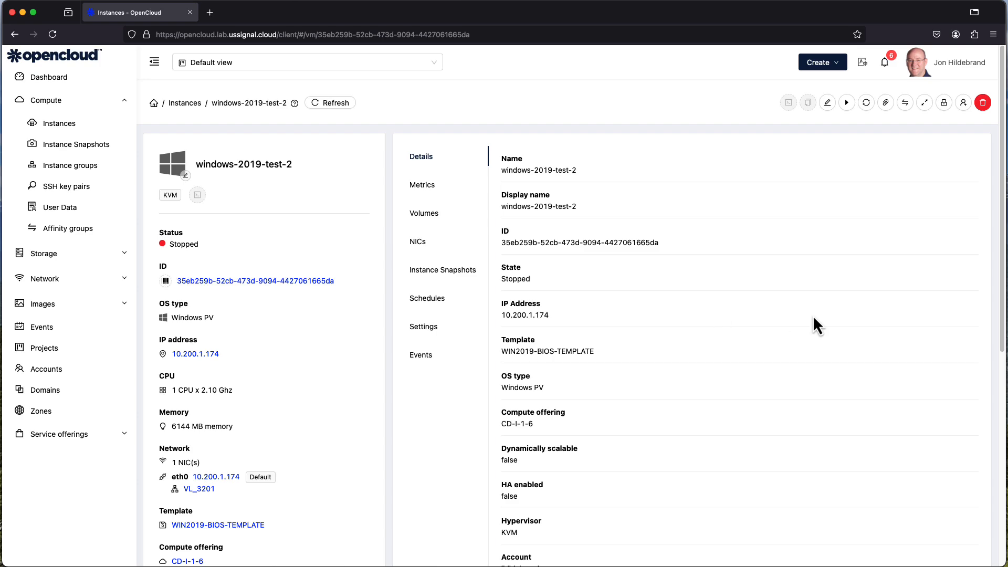
Add the windows-2019-test-2 instance to the affinity group Test Affinity Group.
{"action": "left_click", "coordinate": [905, 103]}
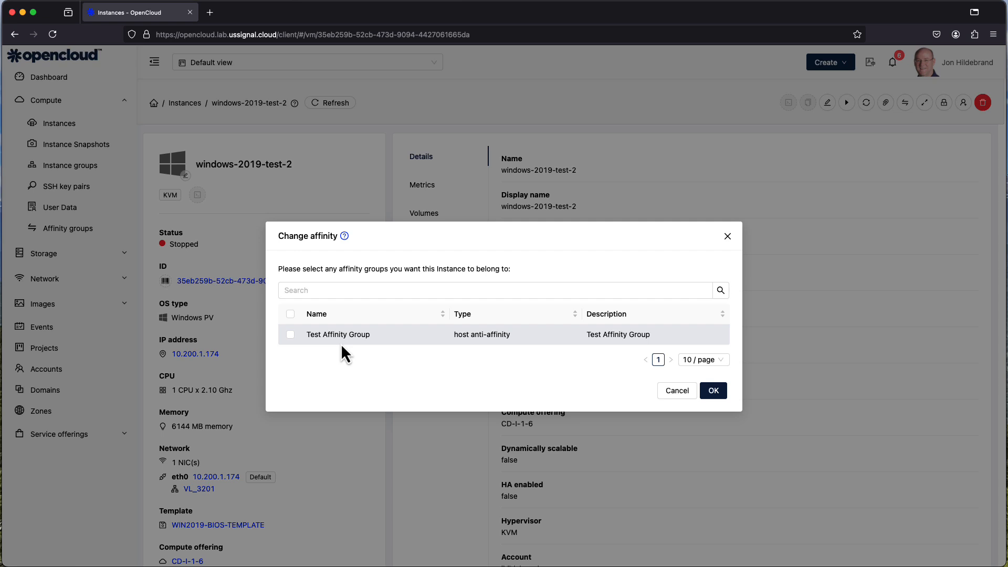
{"action": "left_click", "coordinate": [291, 334]}
{"action": "left_click", "coordinate": [714, 391]}
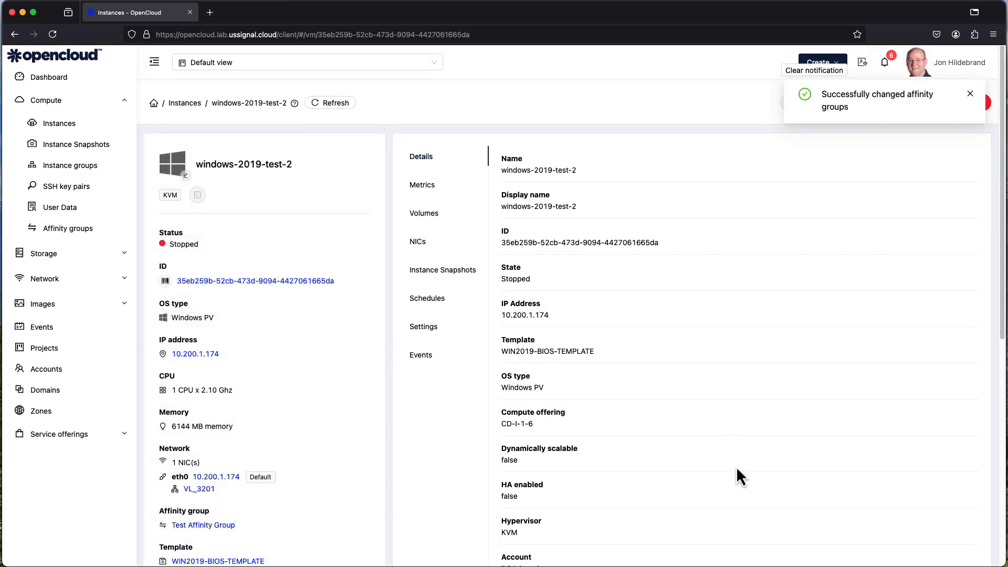
{"action": "left_click", "coordinate": [971, 94]}
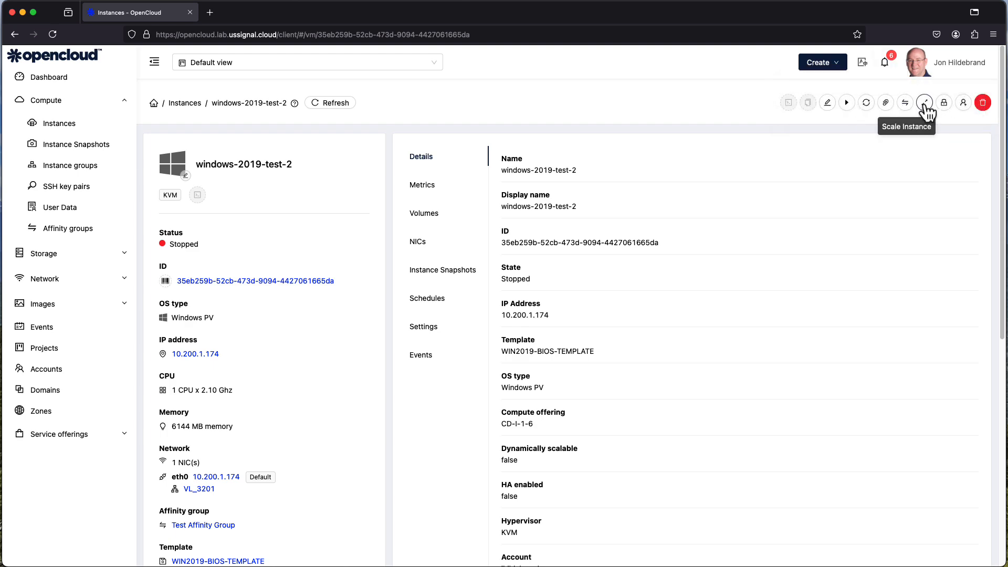
View the compute offerings for scaling the instance and the options for resetting its SSH key pair, applying neither.
{"action": "left_click", "coordinate": [925, 103]}
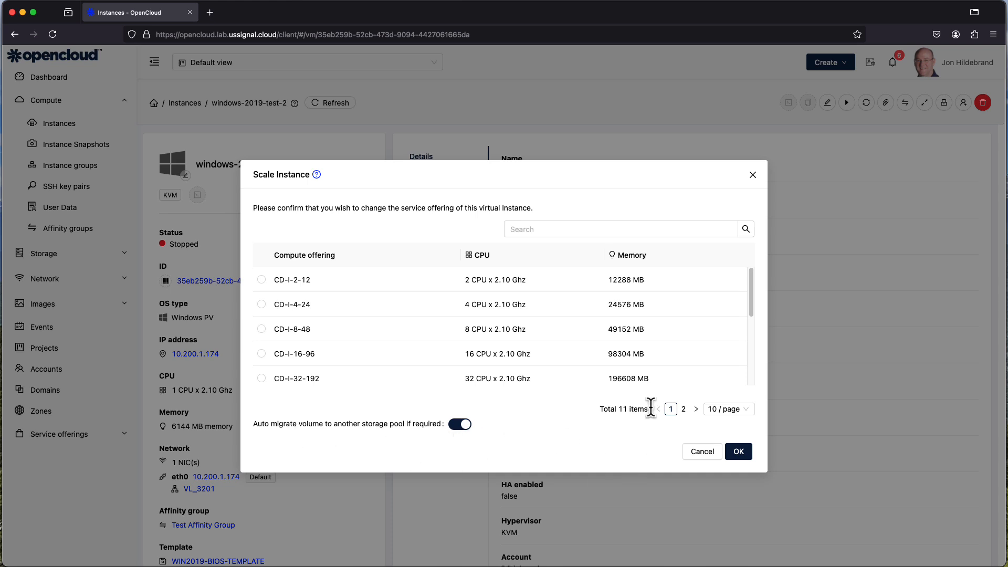
{"action": "scroll", "coordinate": [752, 347], "scroll_direction": "down", "scroll_amount": 4}
{"action": "left_click_drag", "start_coordinate": [752, 346], "coordinate": [755, 264]}
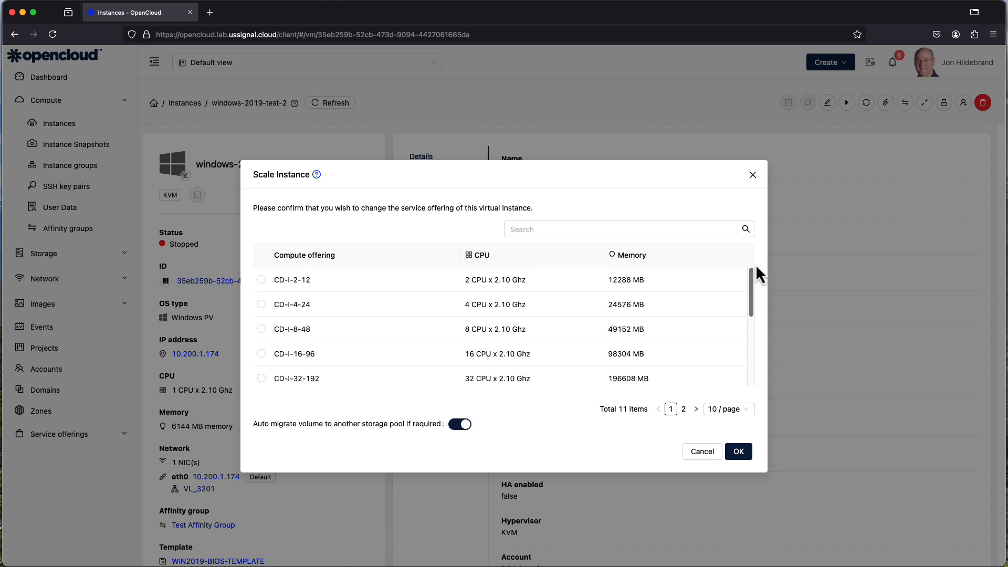
{"action": "left_click", "coordinate": [701, 453]}
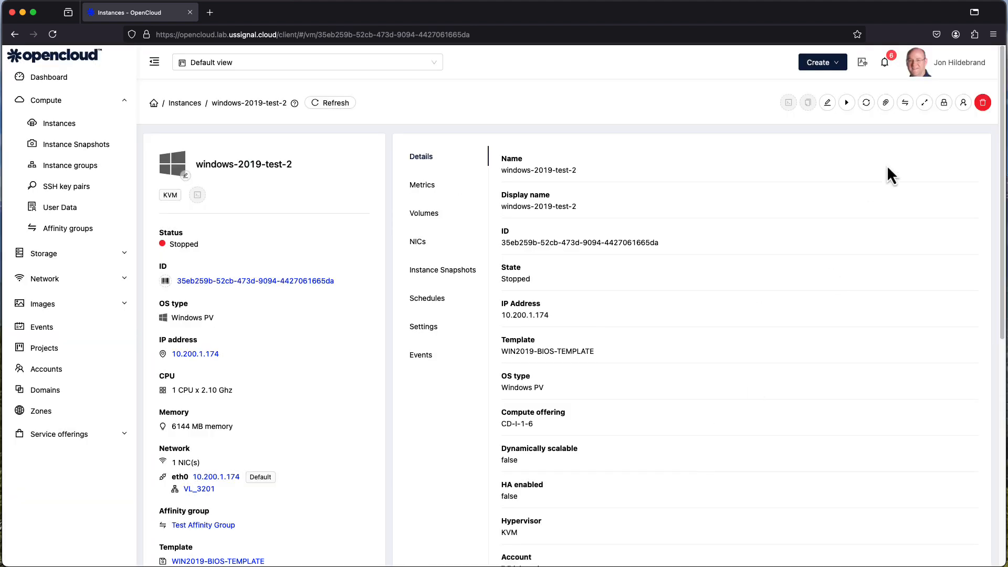
{"action": "left_click", "coordinate": [944, 104]}
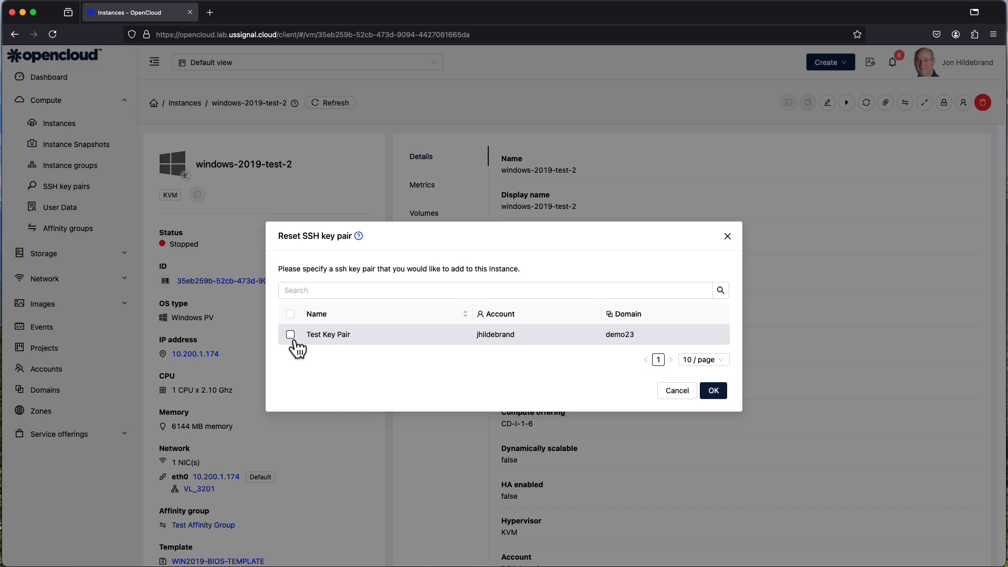
{"action": "left_click", "coordinate": [677, 391]}
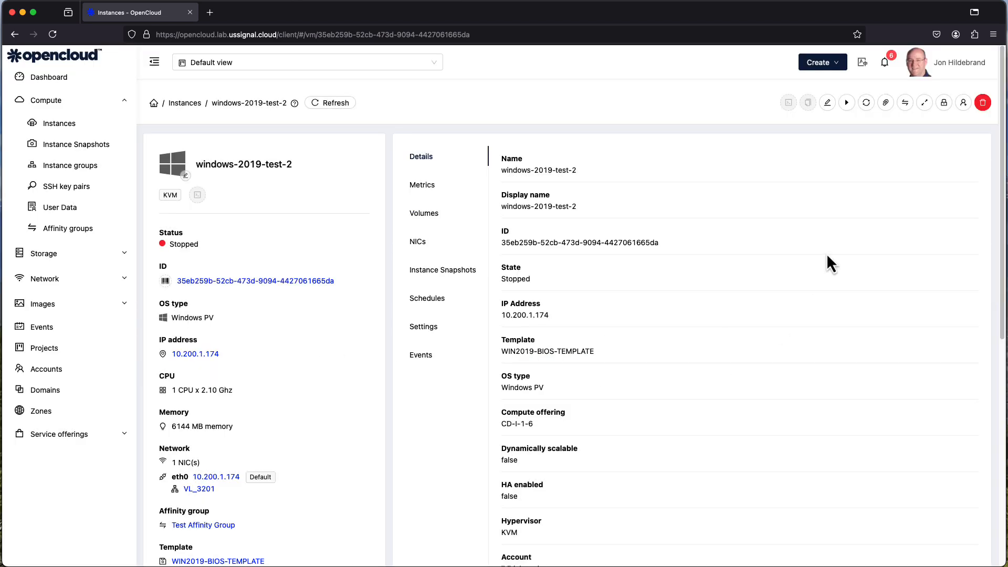
Assign the instance to the Core IT Infra project in the ROOT/demo23 domain, leaving the network unspecified.
{"action": "left_click", "coordinate": [964, 103]}
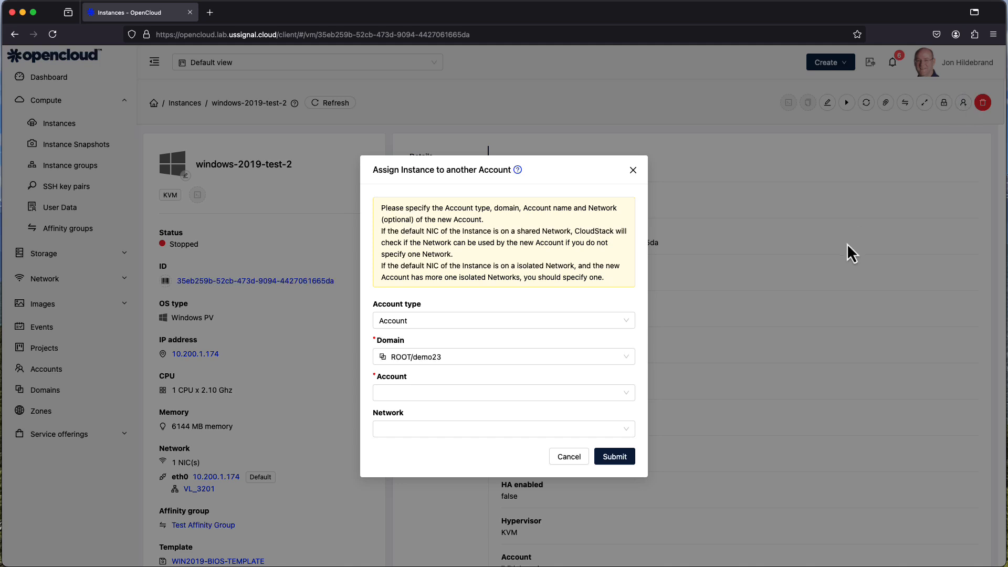
{"action": "left_click", "coordinate": [623, 318]}
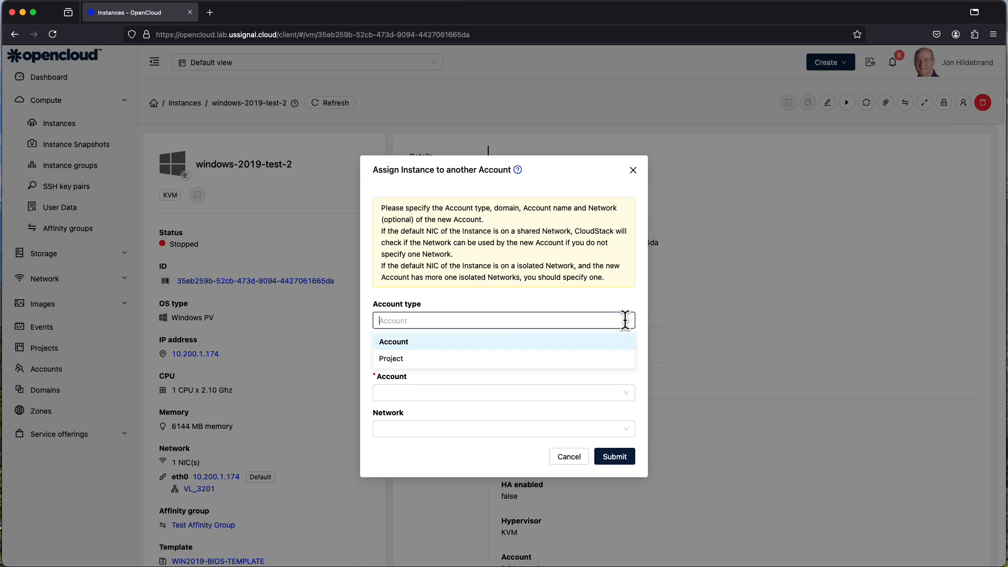
{"action": "left_click", "coordinate": [425, 344]}
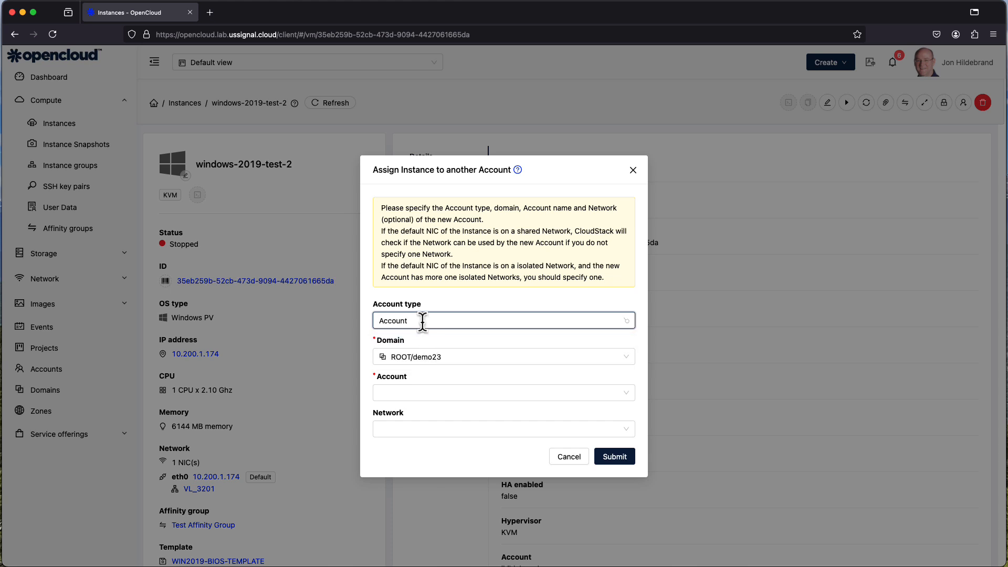
{"action": "left_click", "coordinate": [421, 322]}
{"action": "left_click", "coordinate": [407, 362]}
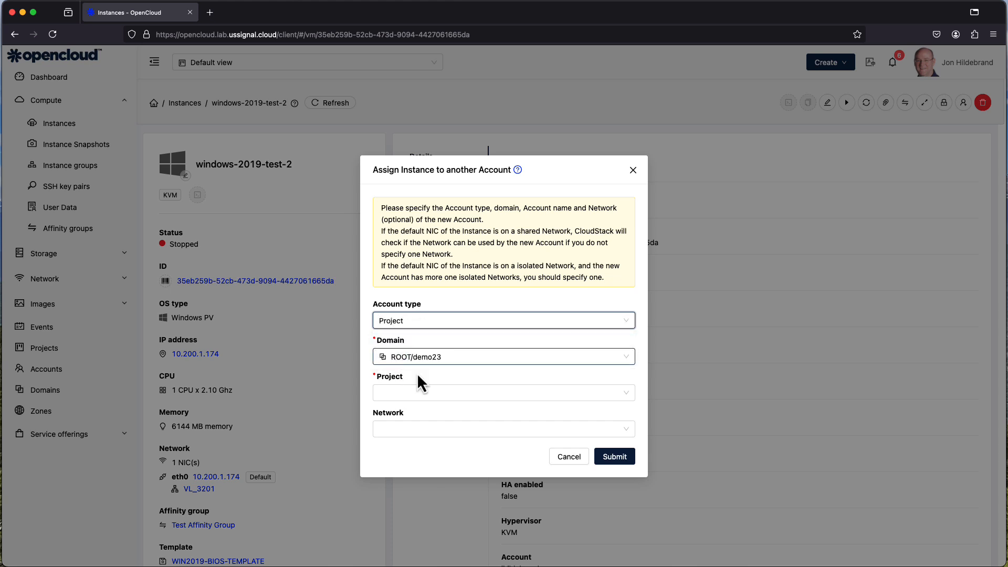
{"action": "left_click", "coordinate": [441, 393]}
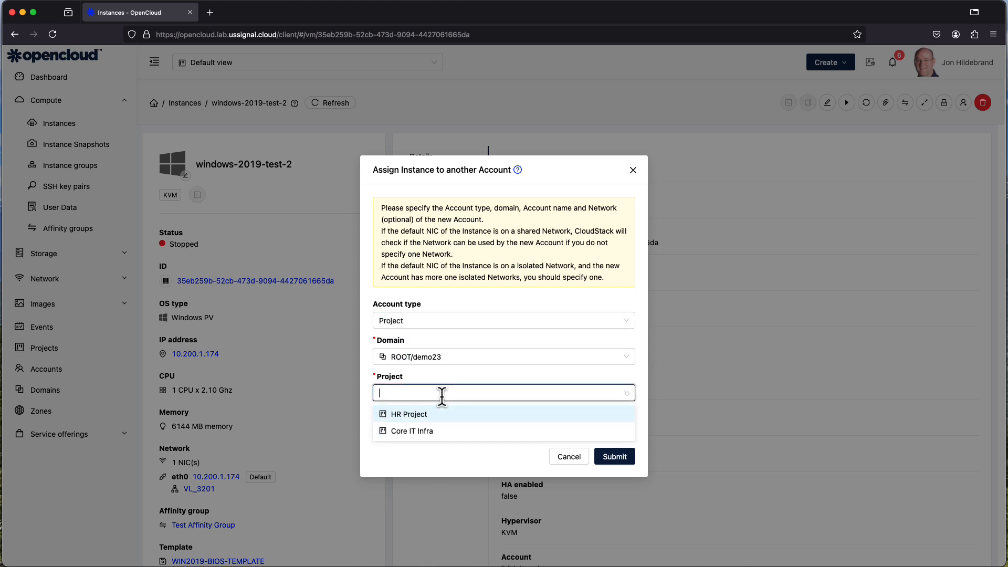
{"action": "left_click", "coordinate": [439, 431]}
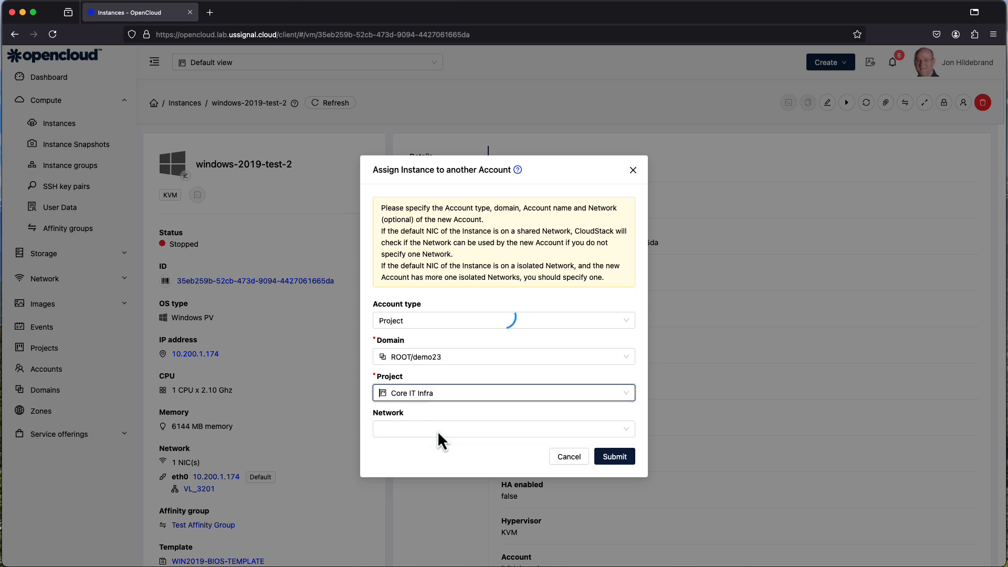
{"action": "left_click", "coordinate": [615, 457]}
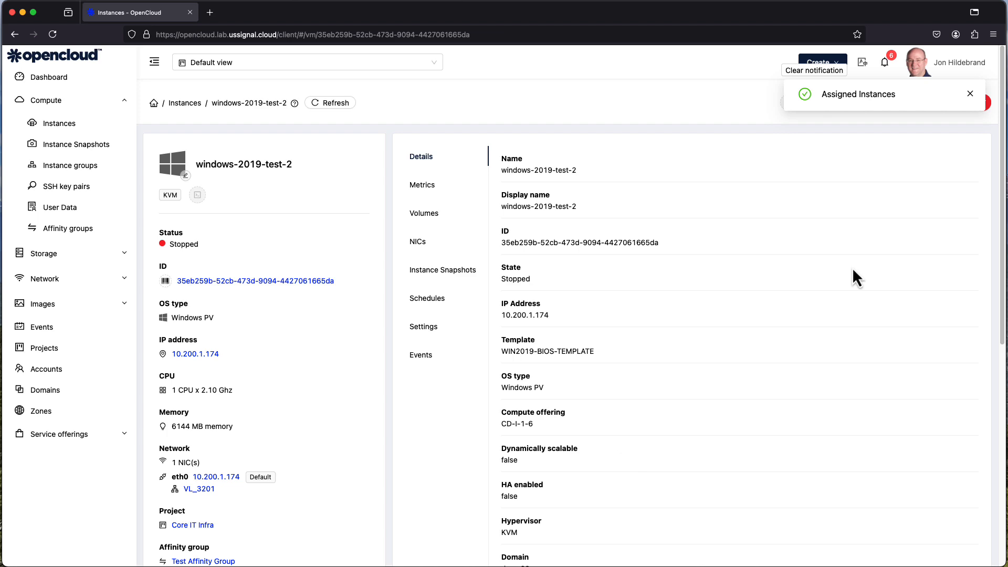
{"action": "left_click", "coordinate": [970, 94]}
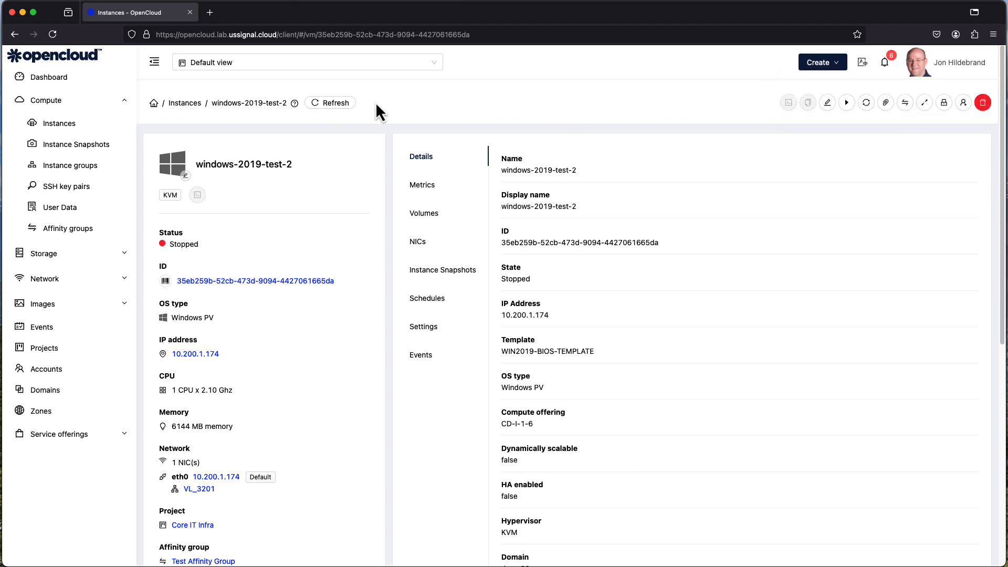
Switch to the Core IT Infra project view and check its list of instances.
{"action": "left_click", "coordinate": [435, 63]}
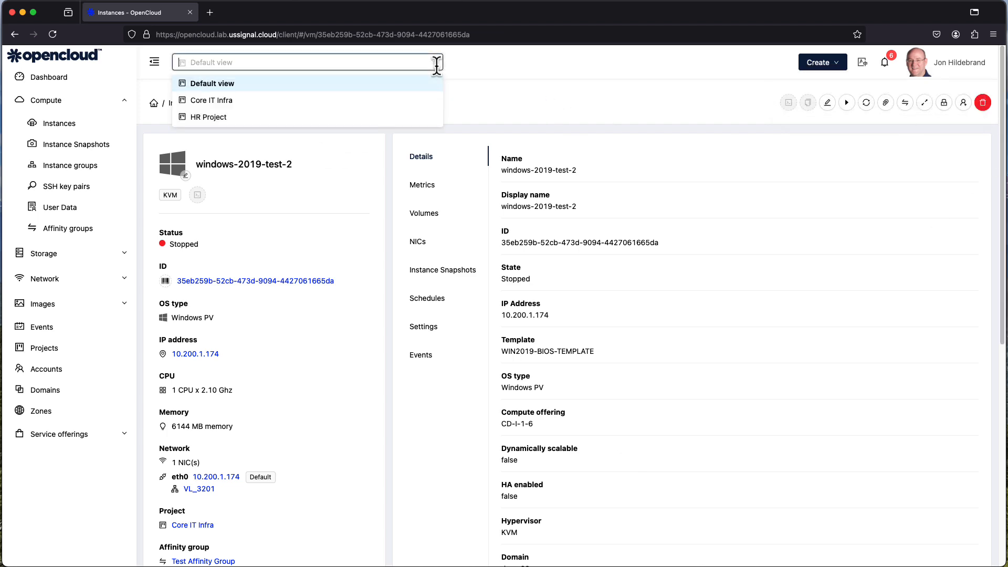
{"action": "left_click", "coordinate": [225, 101]}
{"action": "left_click", "coordinate": [54, 99]}
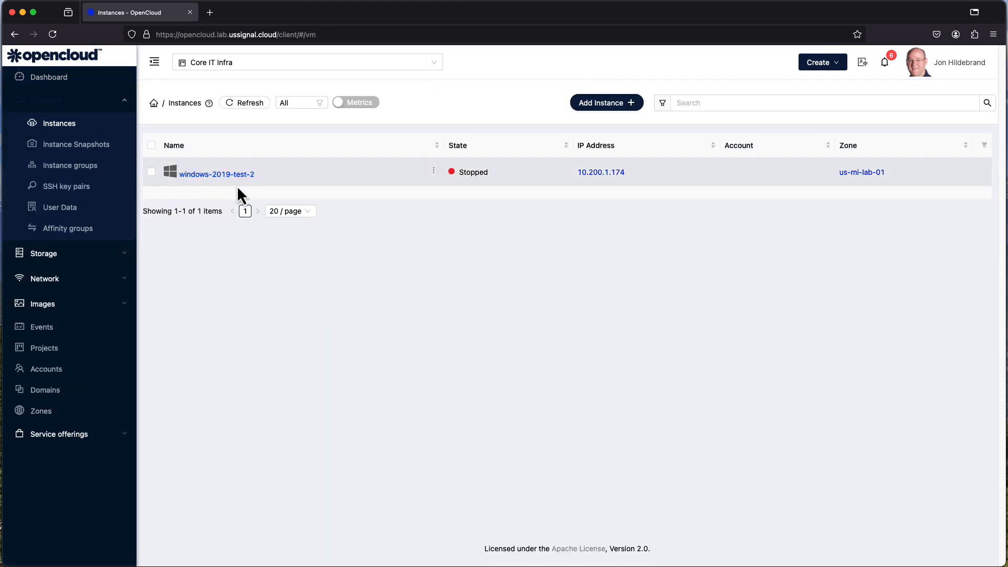
Return to the Default view and check its list of instances.
{"action": "left_click", "coordinate": [292, 63]}
{"action": "left_click", "coordinate": [232, 86]}
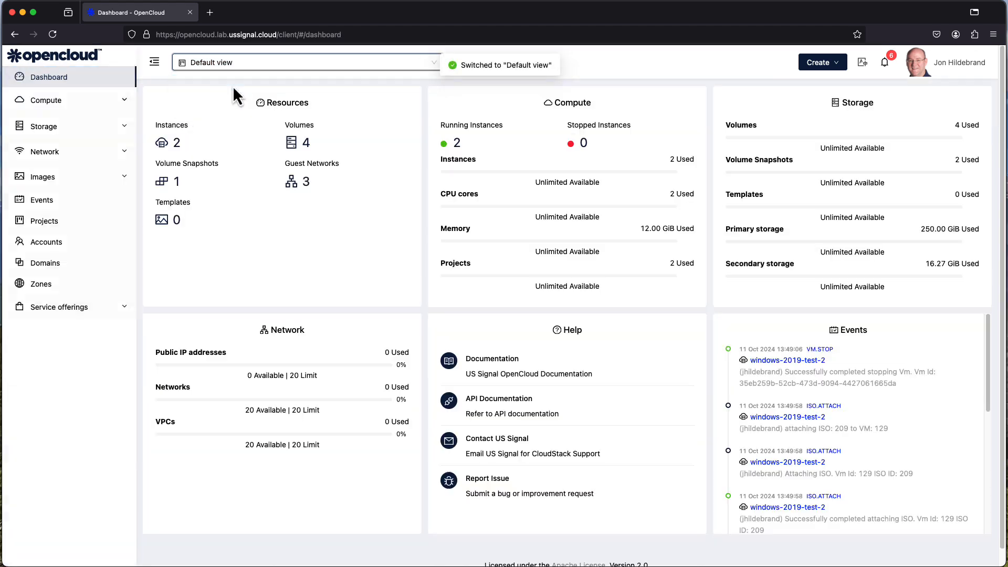
{"action": "left_click", "coordinate": [59, 99]}
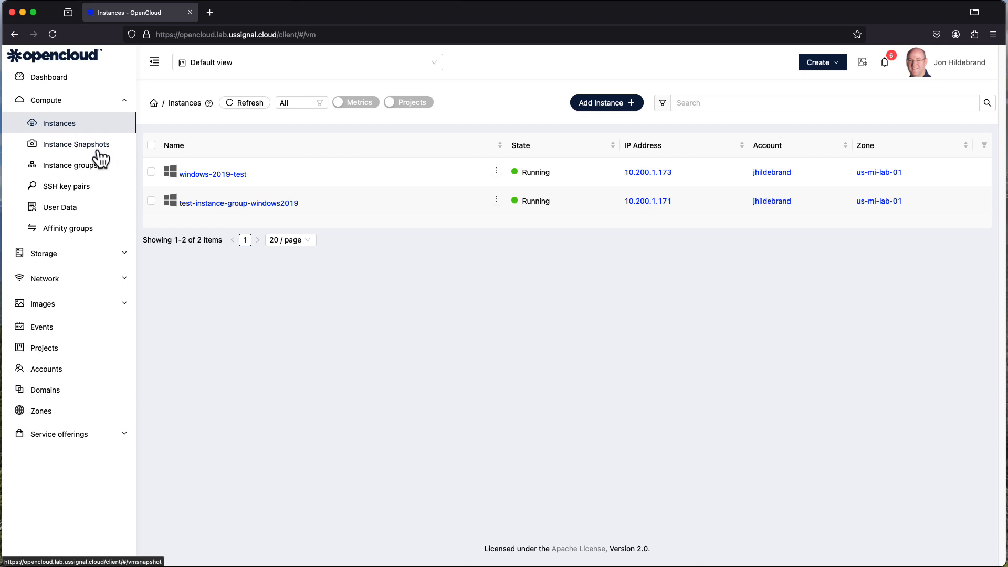
Examine the test-instance-group-windows2019 instance and its available snapshot actions, and open the details of Test Instance Snapshot.
{"action": "left_click", "coordinate": [151, 202]}
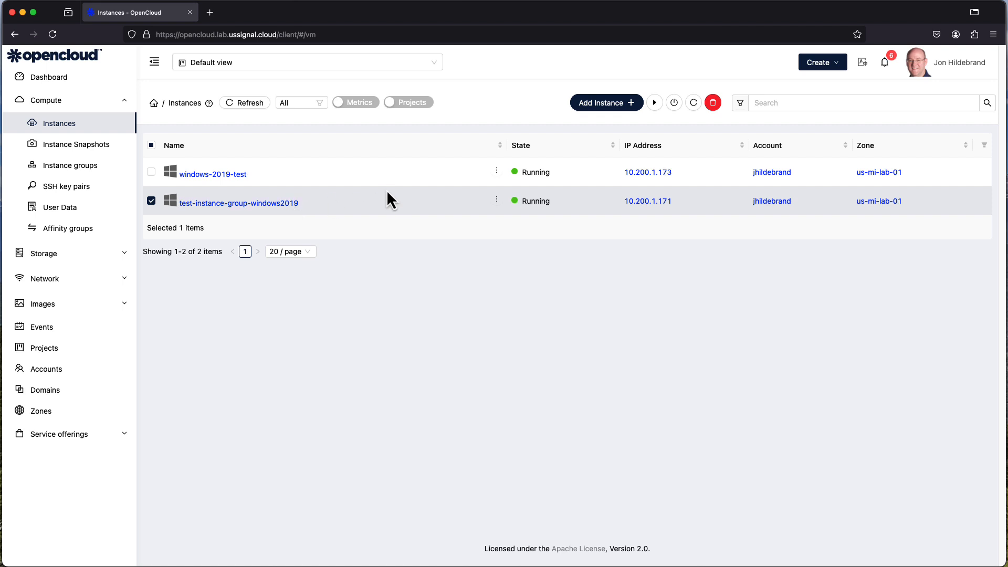
{"action": "left_click", "coordinate": [258, 204]}
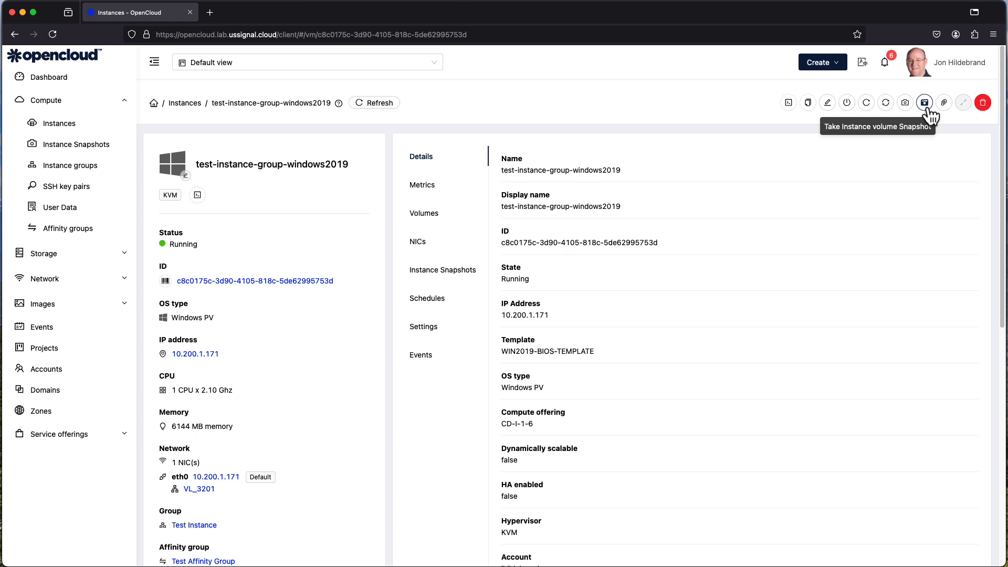
{"action": "left_click", "coordinate": [77, 149]}
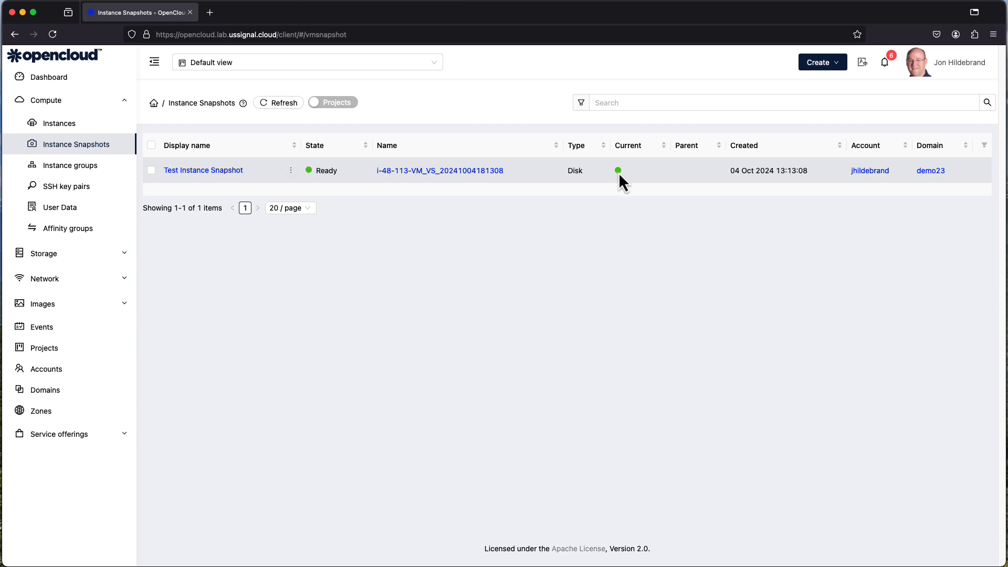
{"action": "left_click", "coordinate": [213, 179]}
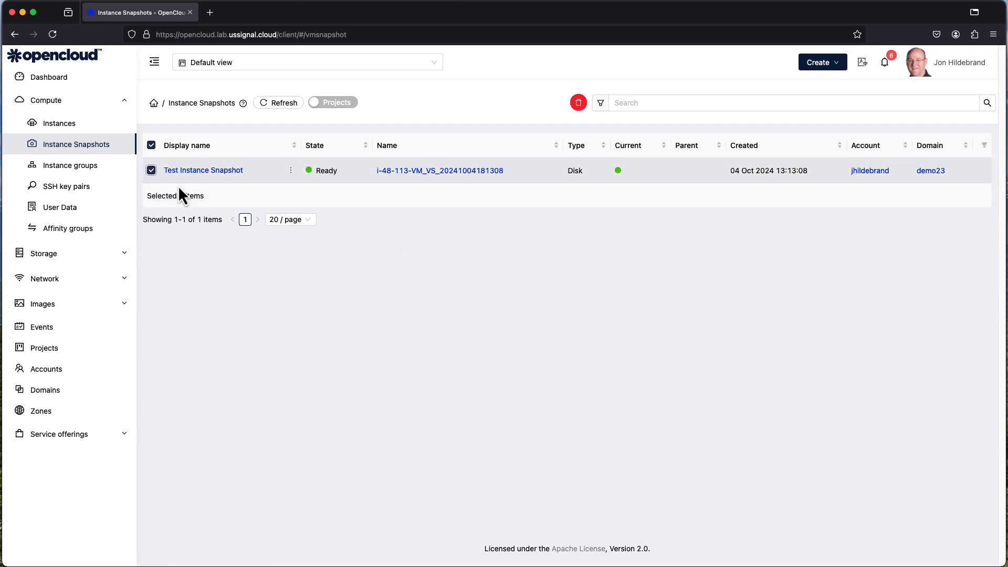
{"action": "left_click", "coordinate": [229, 172]}
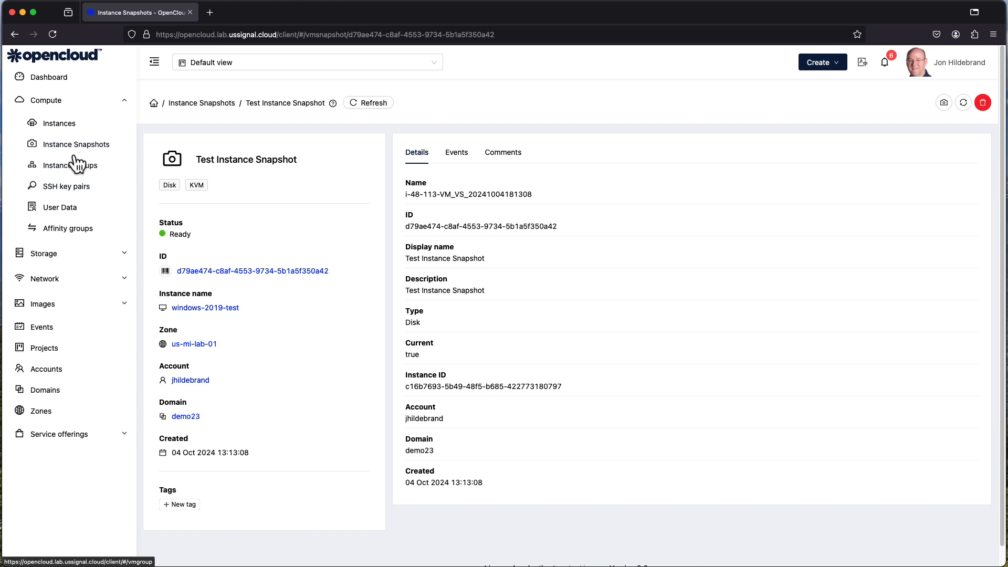
View the form for a new instance group without creating one, and examine the Test Instance group's details and member instances.
{"action": "left_click", "coordinate": [61, 166]}
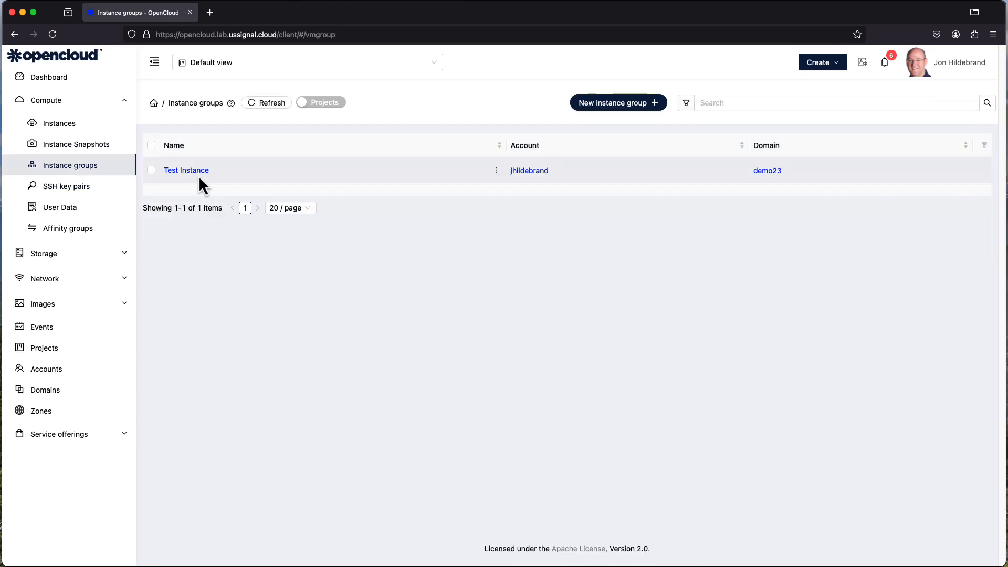
{"action": "left_click", "coordinate": [663, 113]}
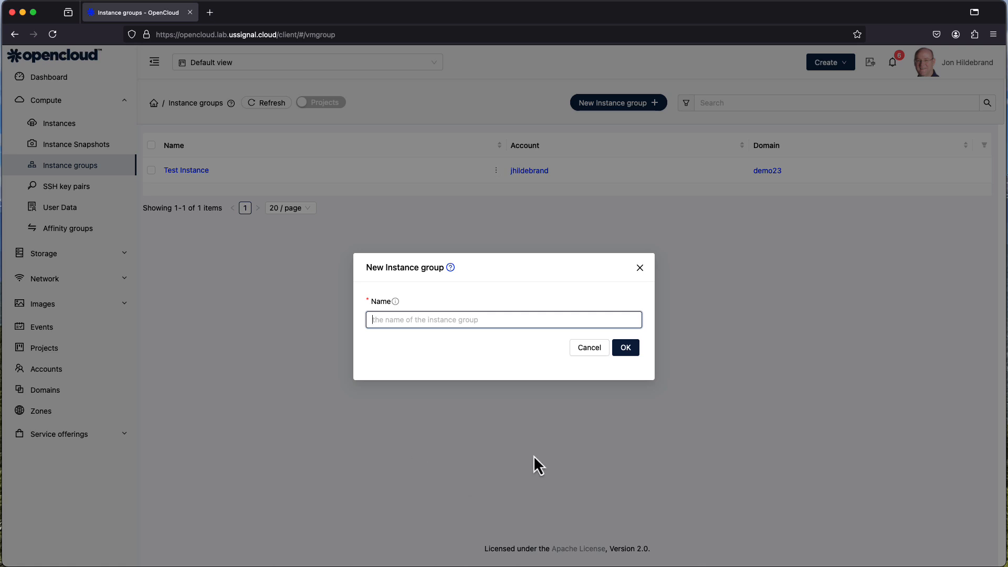
{"action": "left_click", "coordinate": [590, 348]}
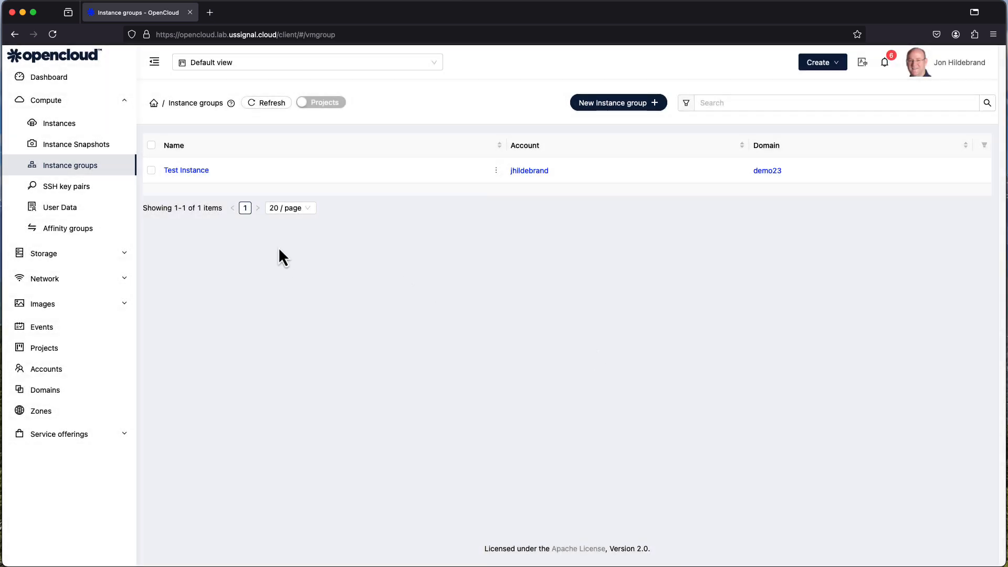
{"action": "left_click", "coordinate": [178, 171]}
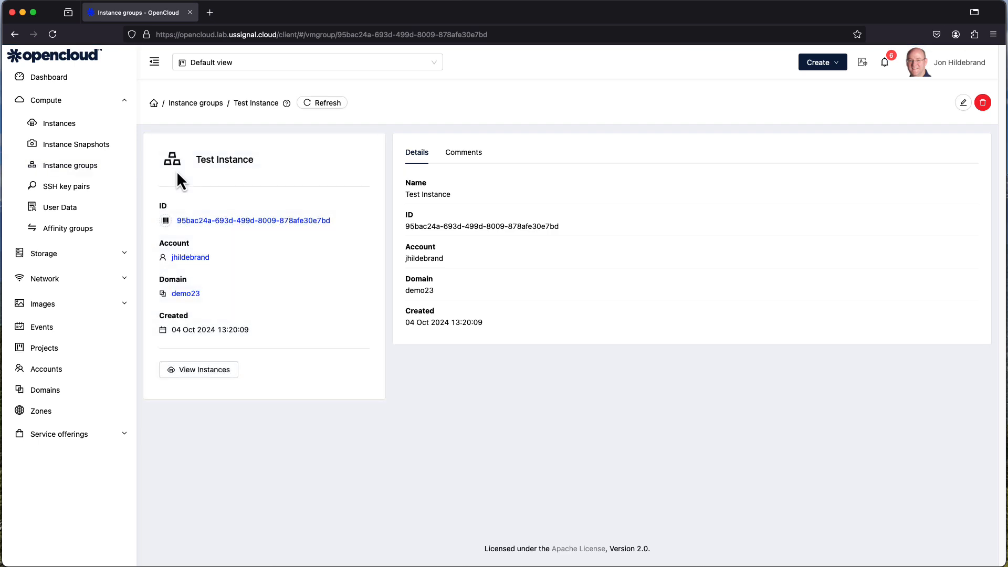
{"action": "left_click", "coordinate": [190, 369]}
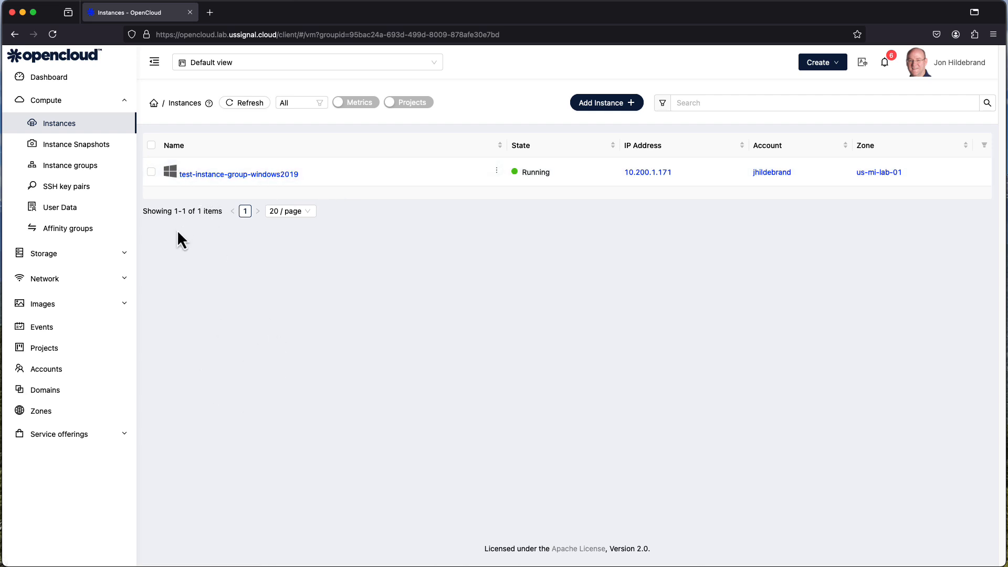
{"action": "left_click", "coordinate": [96, 170]}
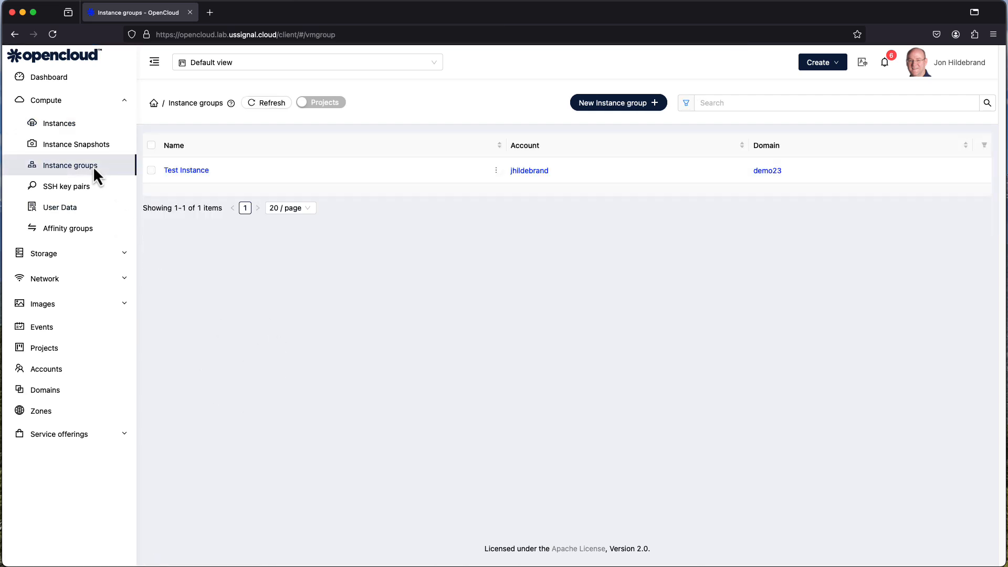
View the list of SSH key pairs and the User Data registration form, without registering any userdata.
{"action": "left_click", "coordinate": [79, 192]}
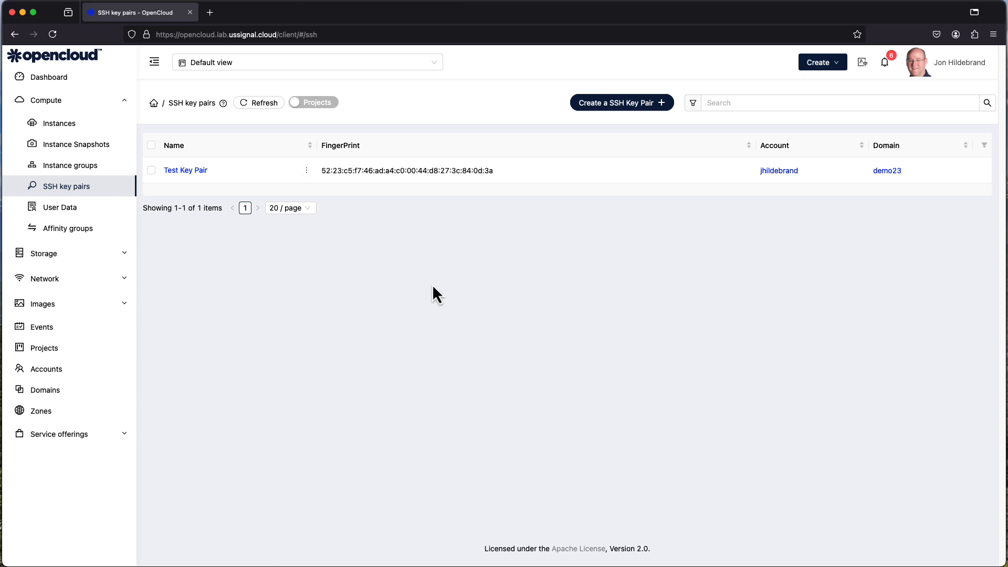
{"action": "left_click", "coordinate": [62, 211]}
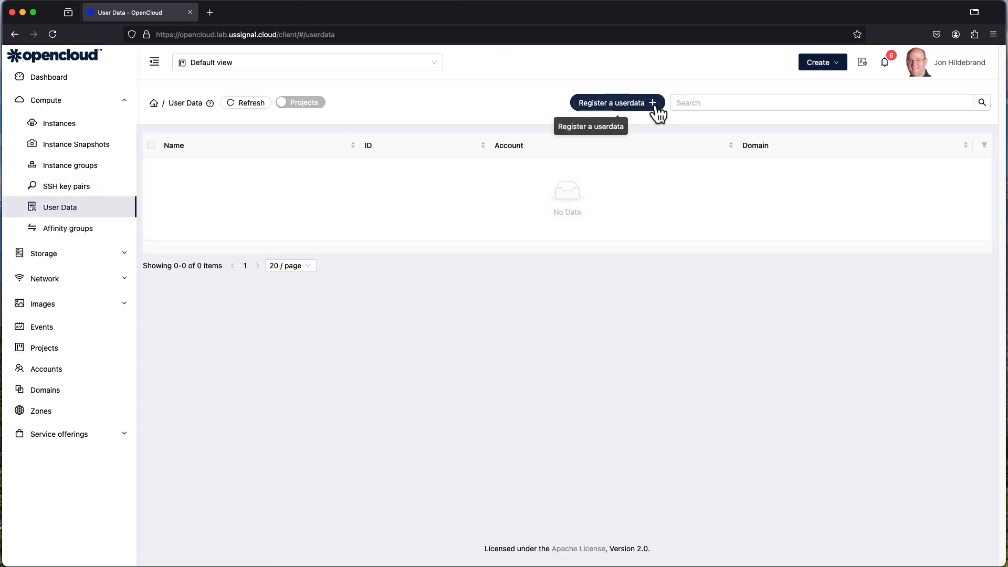
{"action": "left_click", "coordinate": [655, 105]}
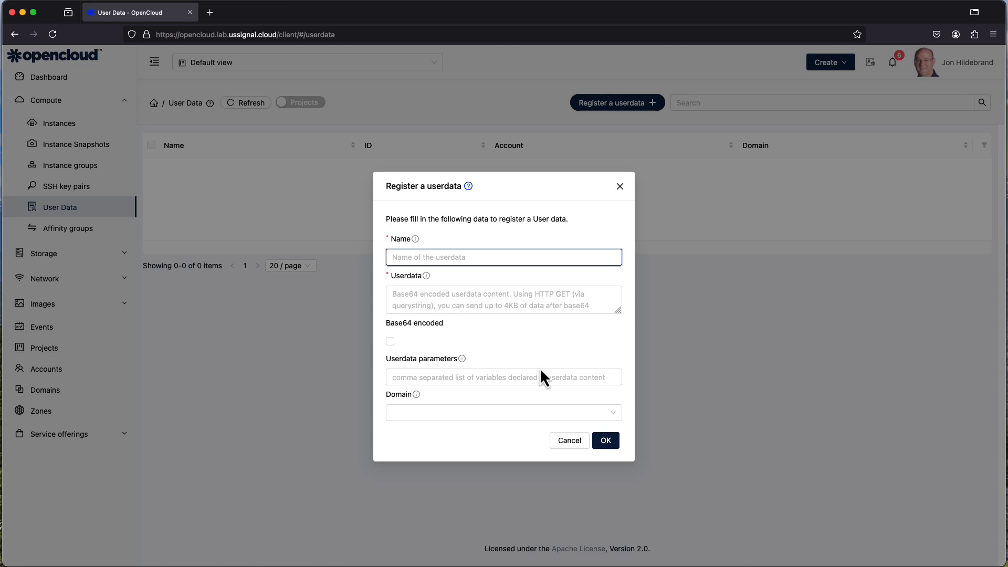
{"action": "left_click", "coordinate": [572, 444]}
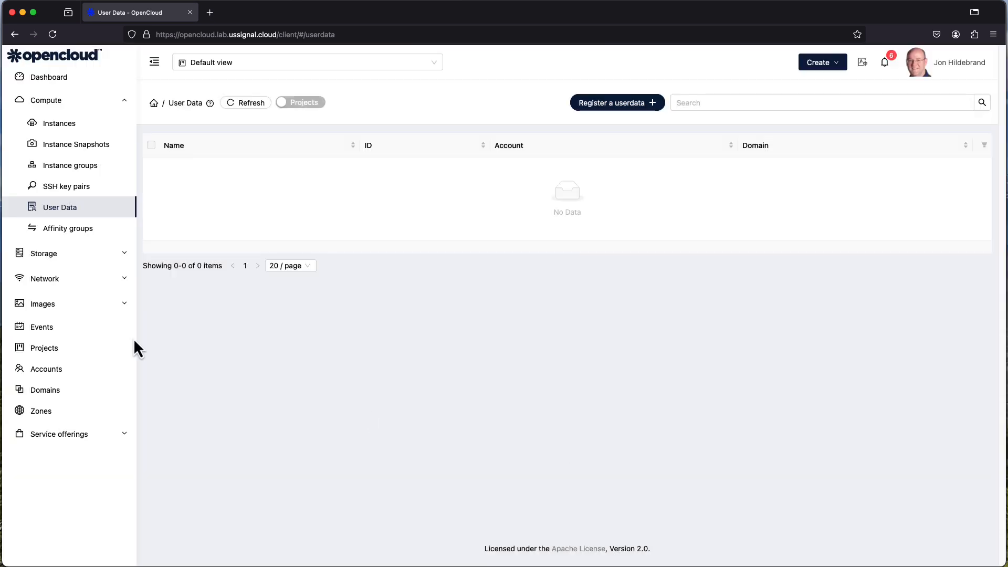
Examine the Test Affinity Group's details, events and assigned instances, and return to the list of affinity groups.
{"action": "left_click", "coordinate": [57, 231]}
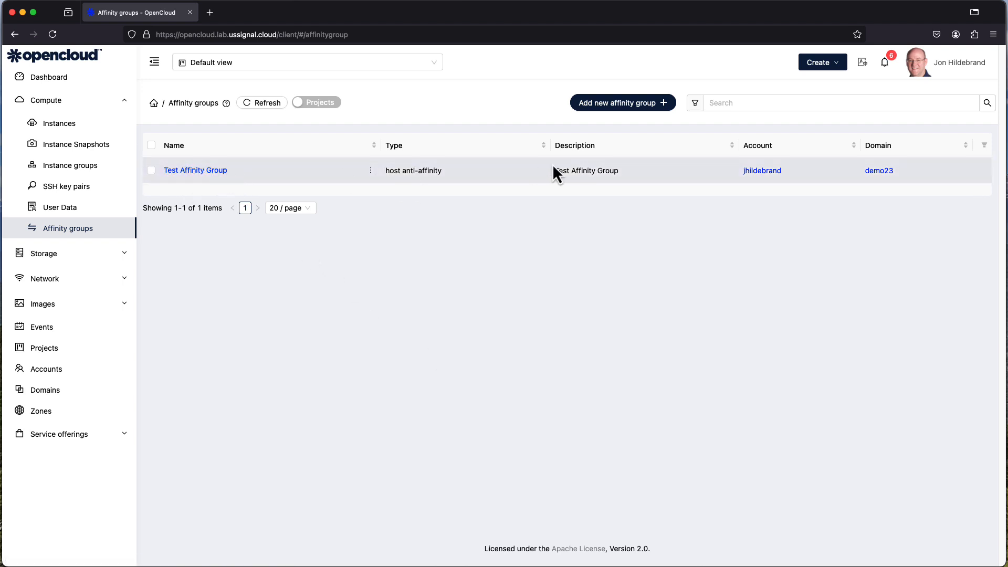
{"action": "left_click", "coordinate": [152, 171]}
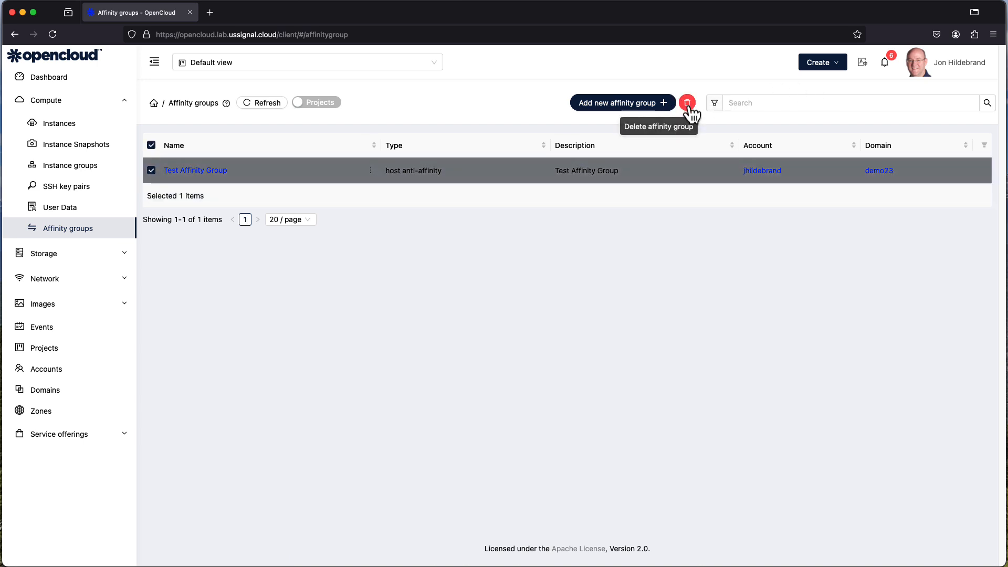
{"action": "left_click", "coordinate": [152, 170]}
{"action": "left_click", "coordinate": [173, 170]}
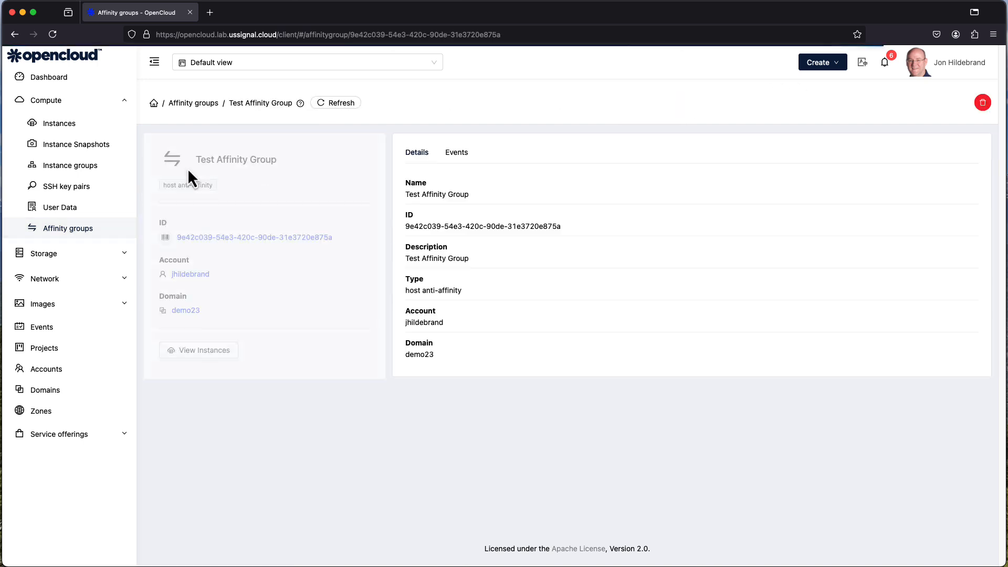
{"action": "left_click", "coordinate": [458, 167]}
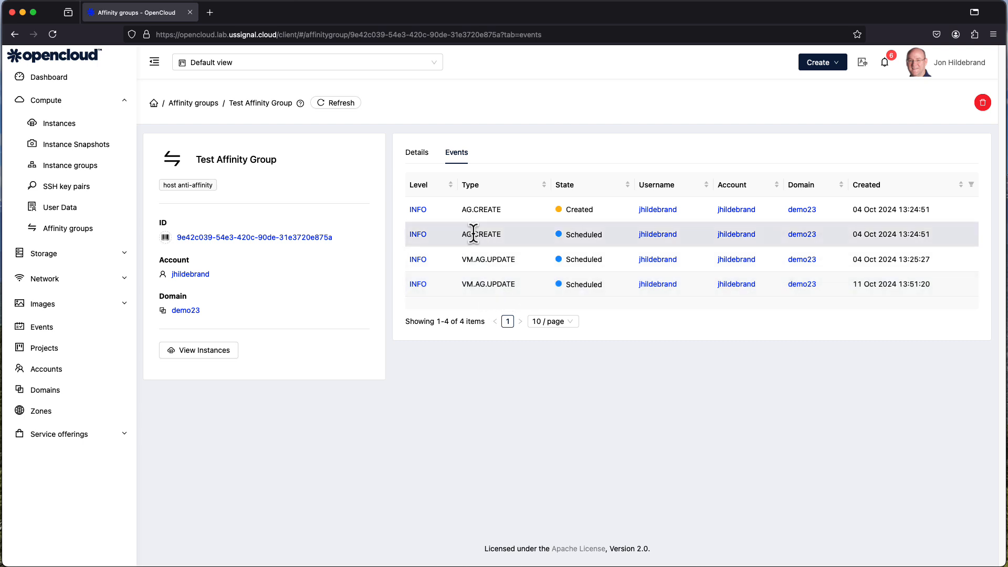
{"action": "left_click", "coordinate": [418, 158]}
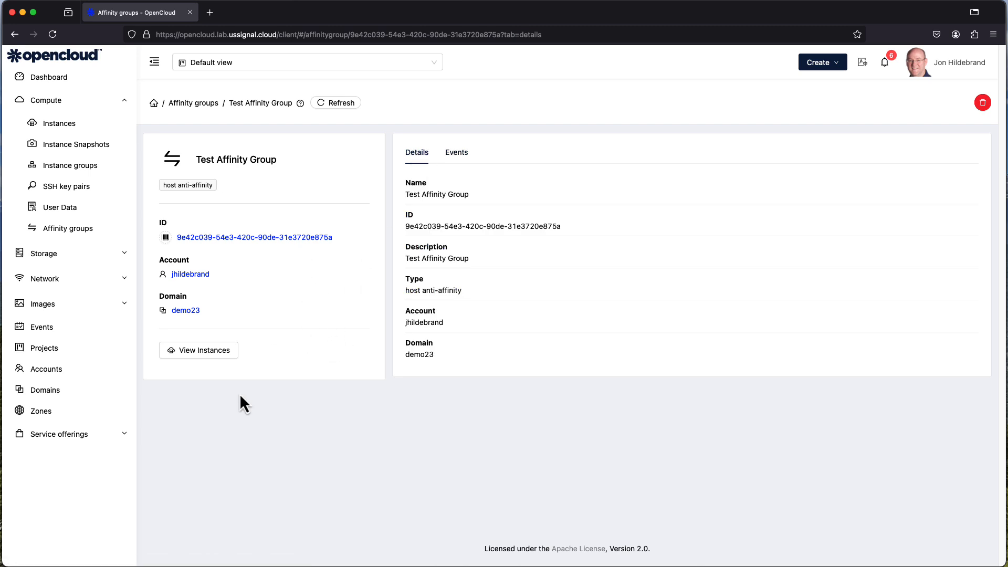
{"action": "left_click", "coordinate": [212, 353]}
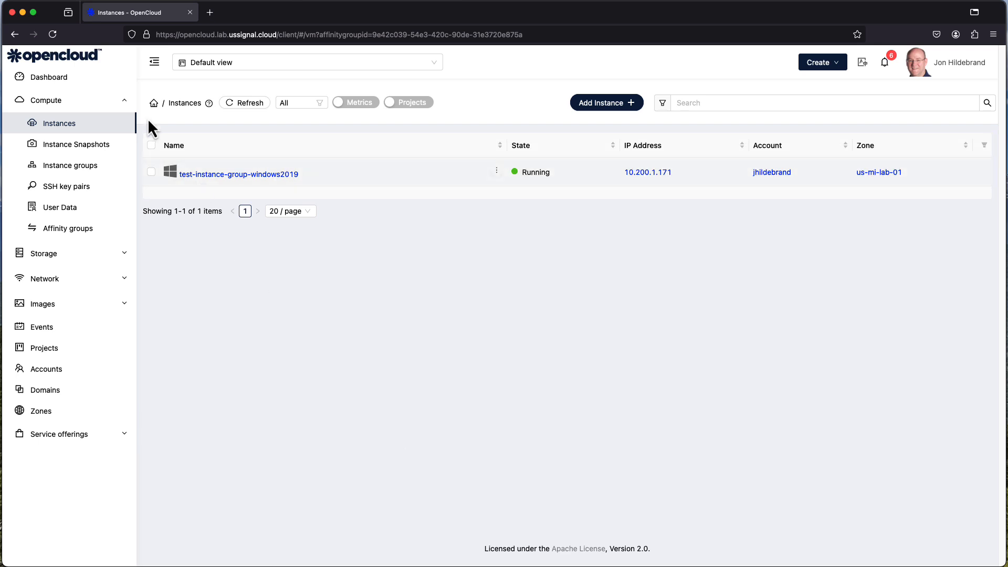
{"action": "left_click", "coordinate": [68, 229]}
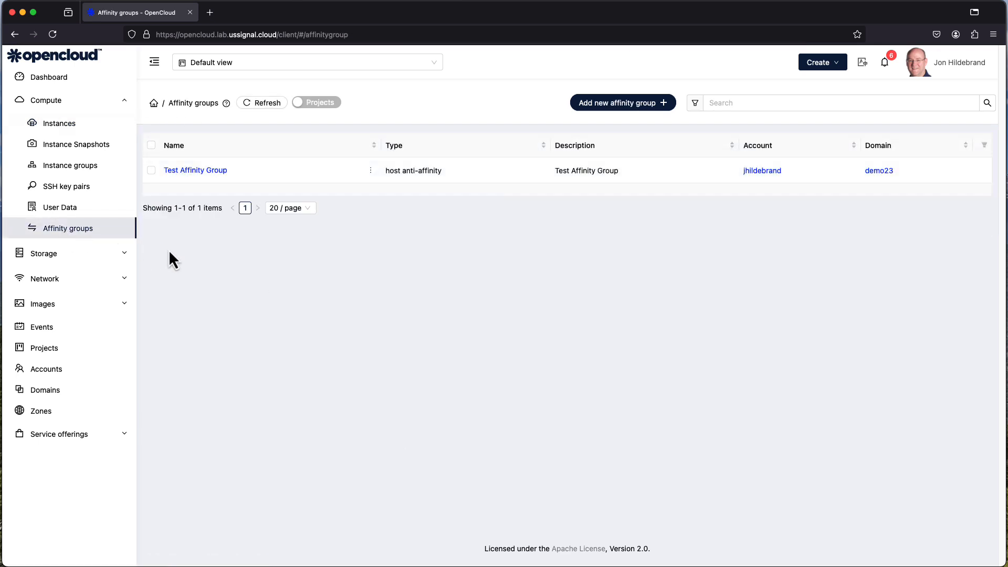